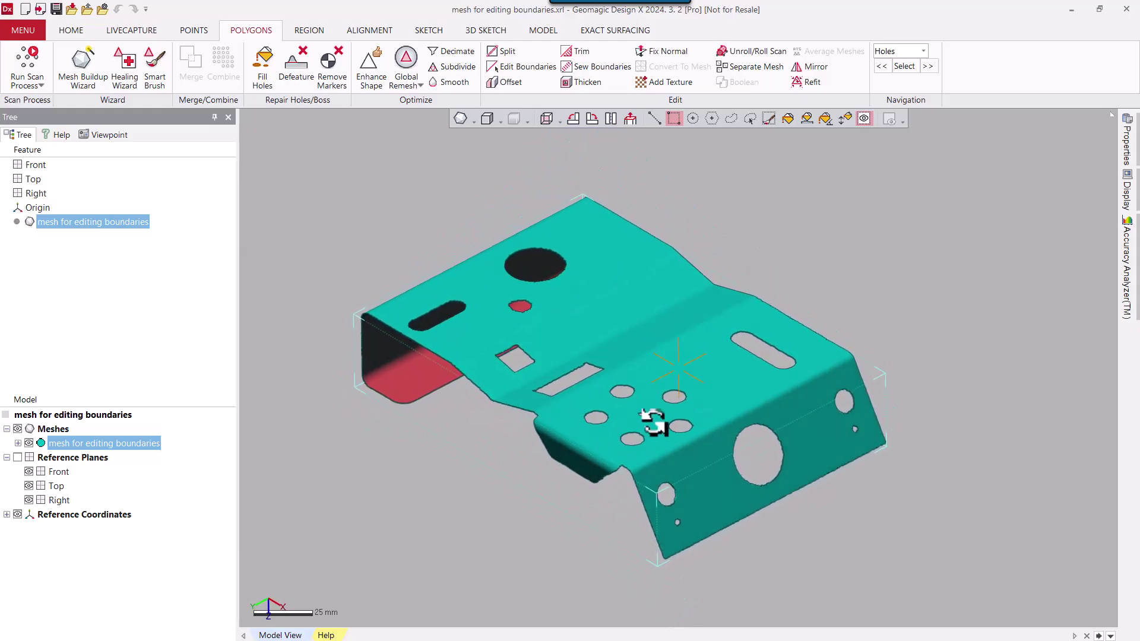
# Zoom, pan and tilt the view to look down on the bracket's top-face holes
pyautogui.scroll(2, 647, 416)
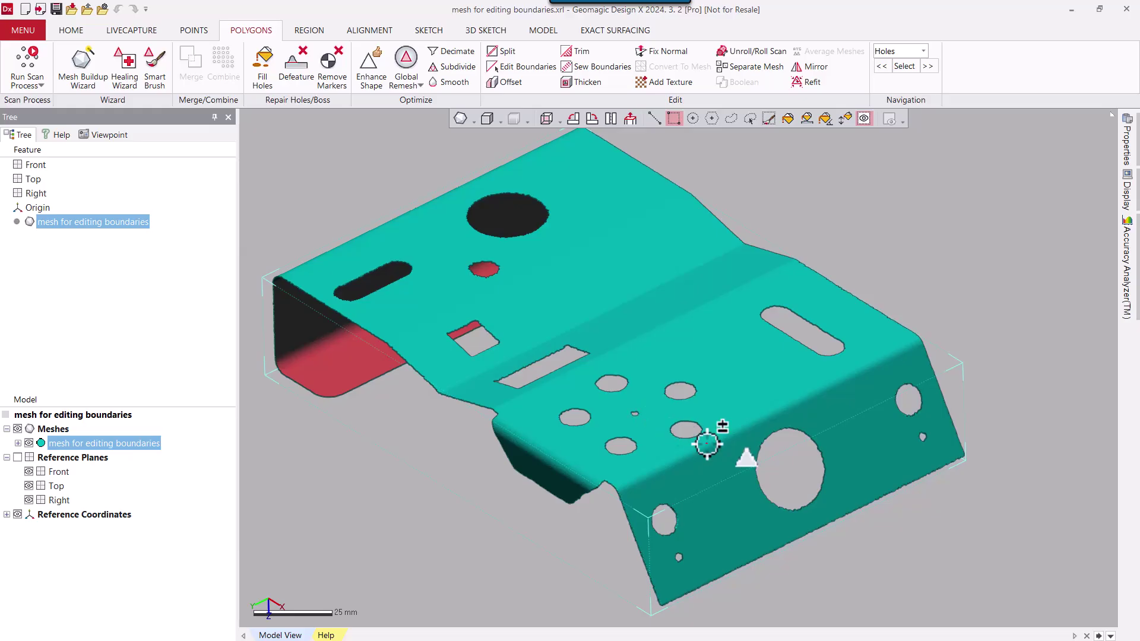
pyautogui.moveTo(721, 431); pyautogui.dragTo(653, 397, button='middle')
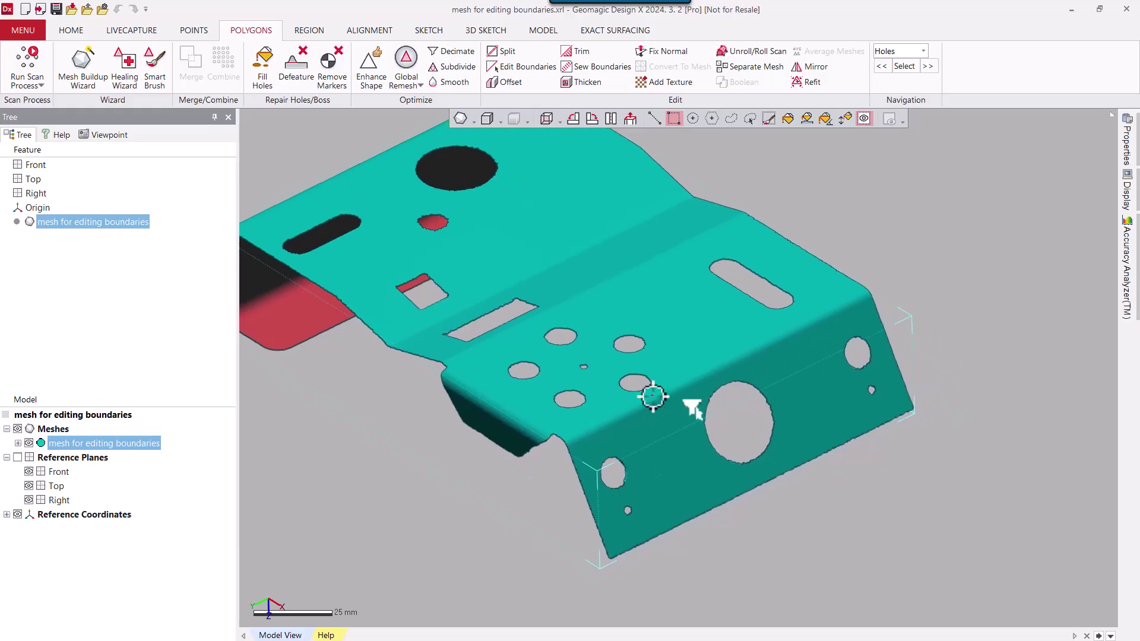
pyautogui.moveTo(654, 393)
pyautogui.mouseDown(button='right')
pyautogui.moveTo(643, 443)
pyautogui.moveTo(618, 425)
pyautogui.moveTo(618, 387)
pyautogui.moveTo(669, 449)
pyautogui.moveTo(675, 440)
pyautogui.mouseUp(button='right')
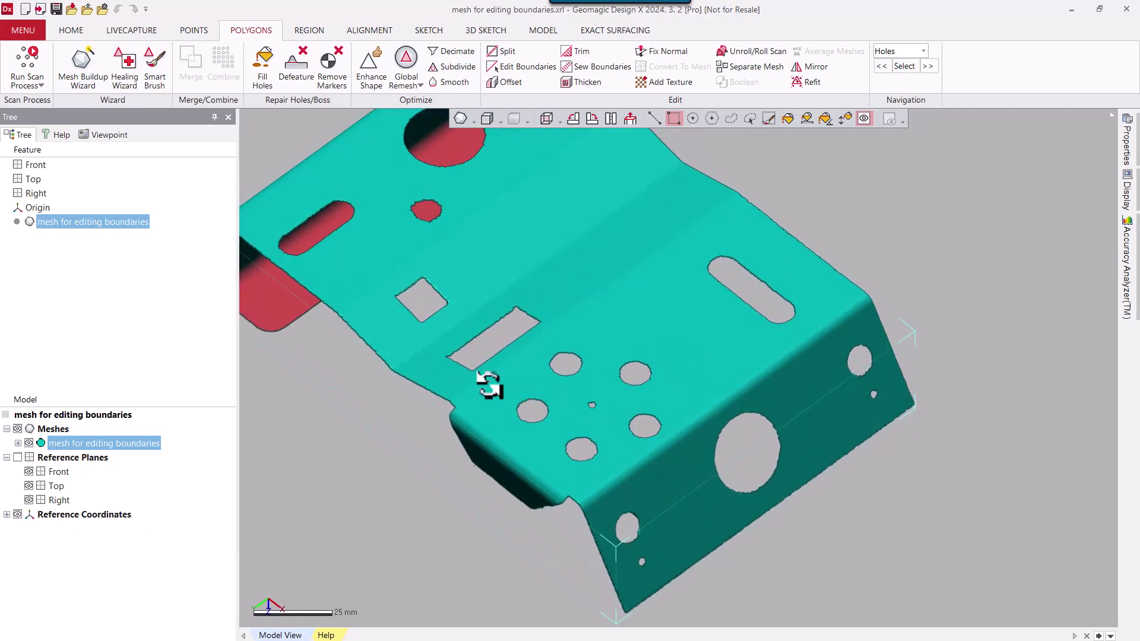
pyautogui.moveTo(484, 382)
pyautogui.mouseDown(button='right')
pyautogui.moveTo(580, 447)
pyautogui.moveTo(602, 386)
pyautogui.moveTo(509, 364)
pyautogui.moveTo(603, 415)
pyautogui.mouseUp(button='right')
pyautogui.scroll(3, 609, 415)
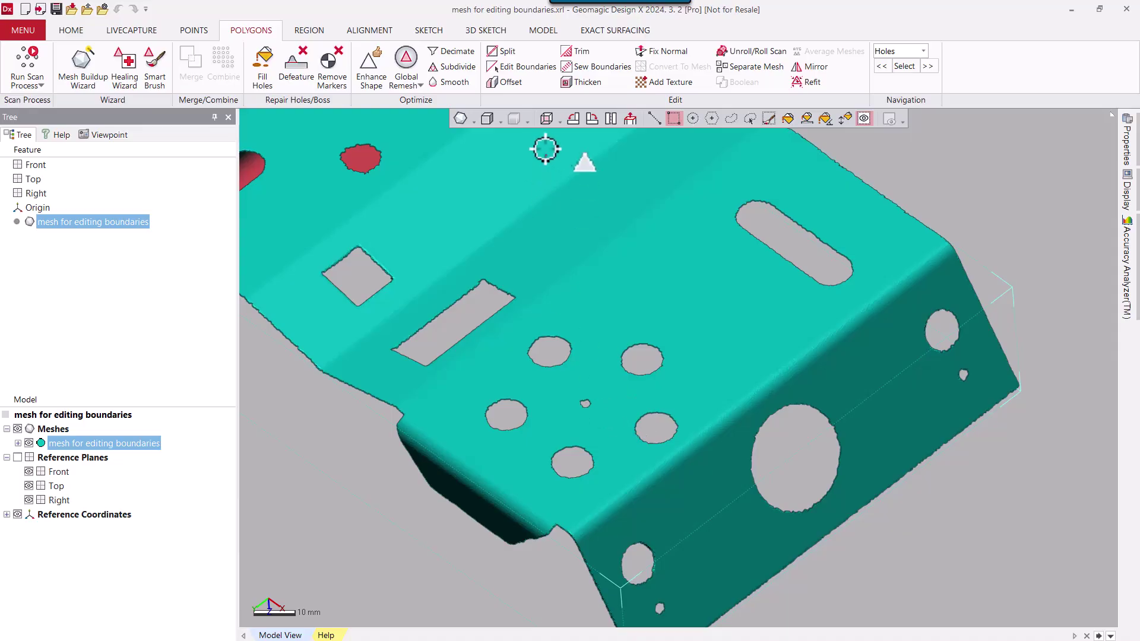
# Start Edit Boundaries with Circle as the fitting shape, zoomed in on the round holes
pyautogui.click(521, 69)
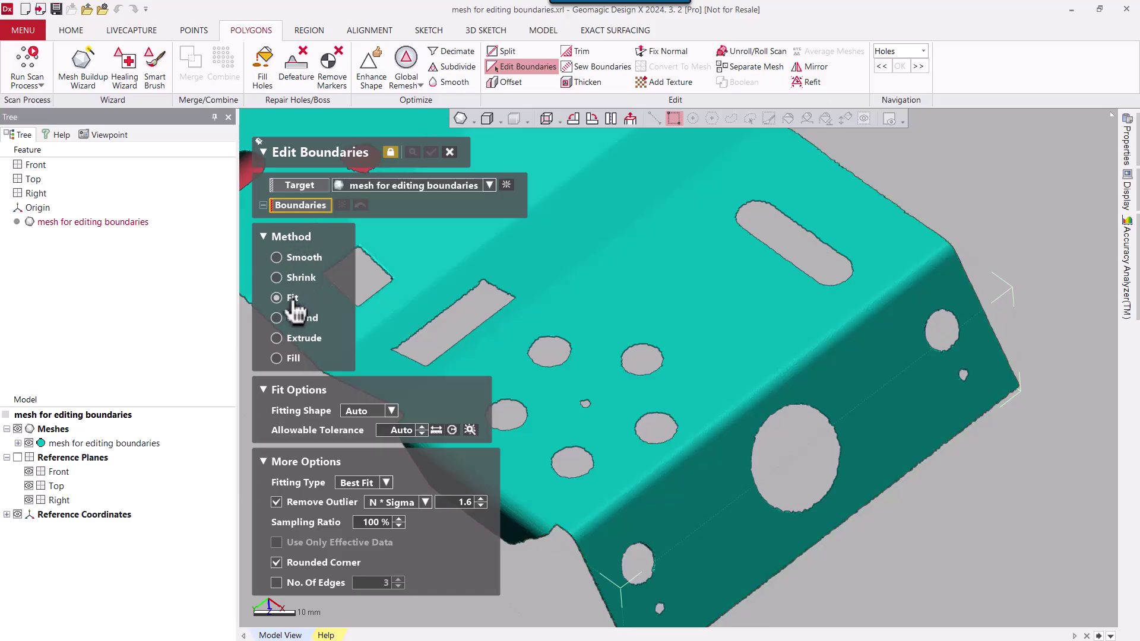
pyautogui.moveTo(546, 291); pyautogui.dragTo(657, 247, button='middle')
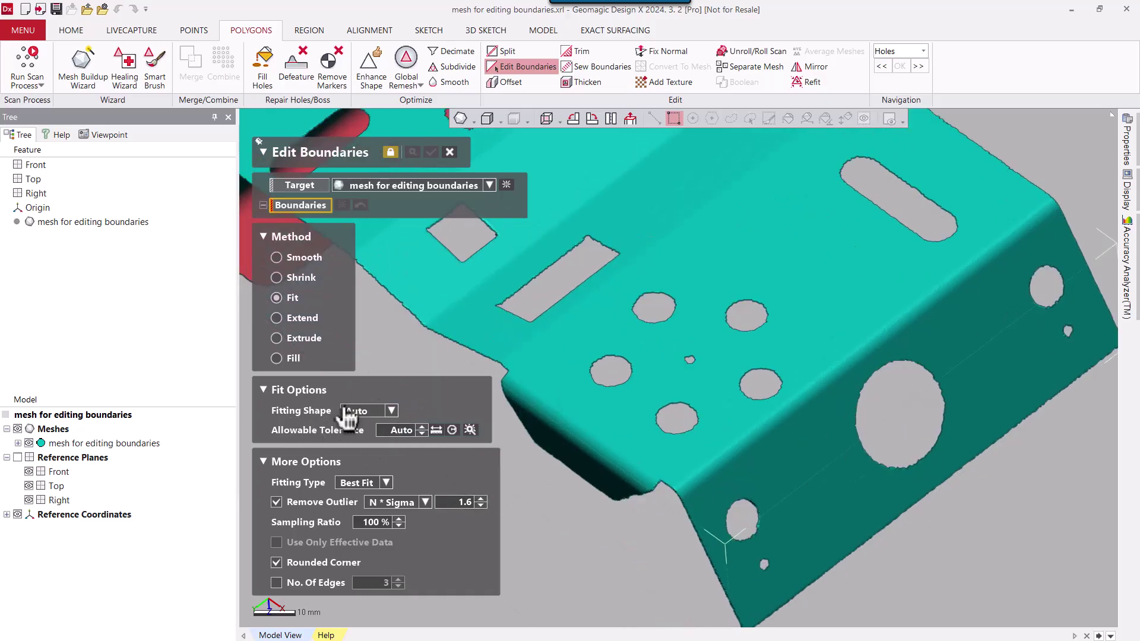
pyautogui.click(392, 412)
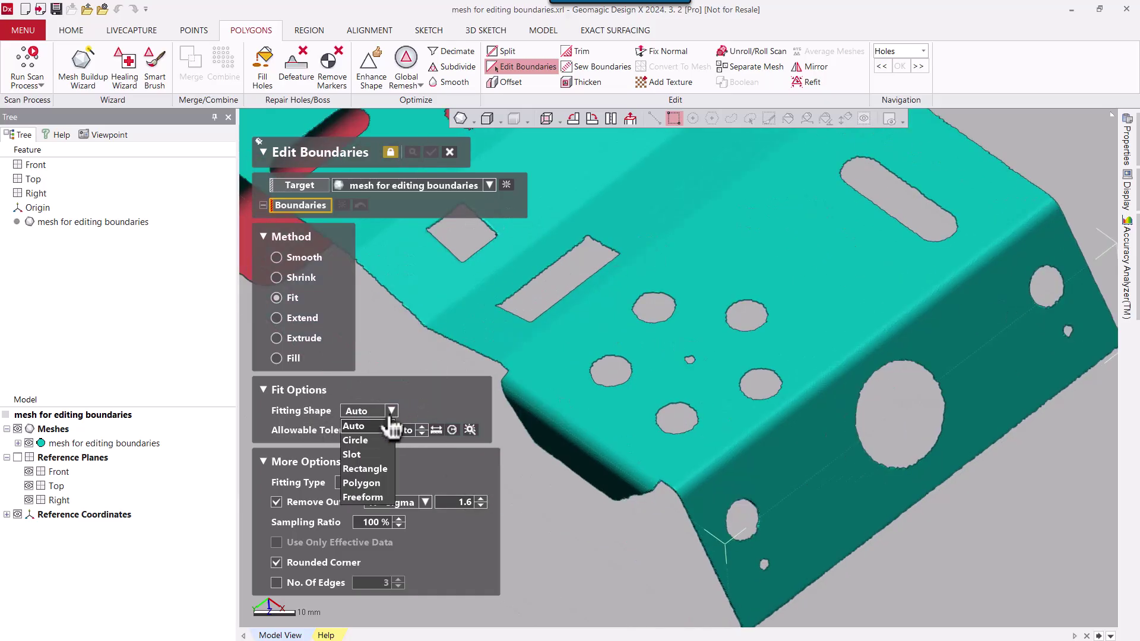
pyautogui.click(380, 438)
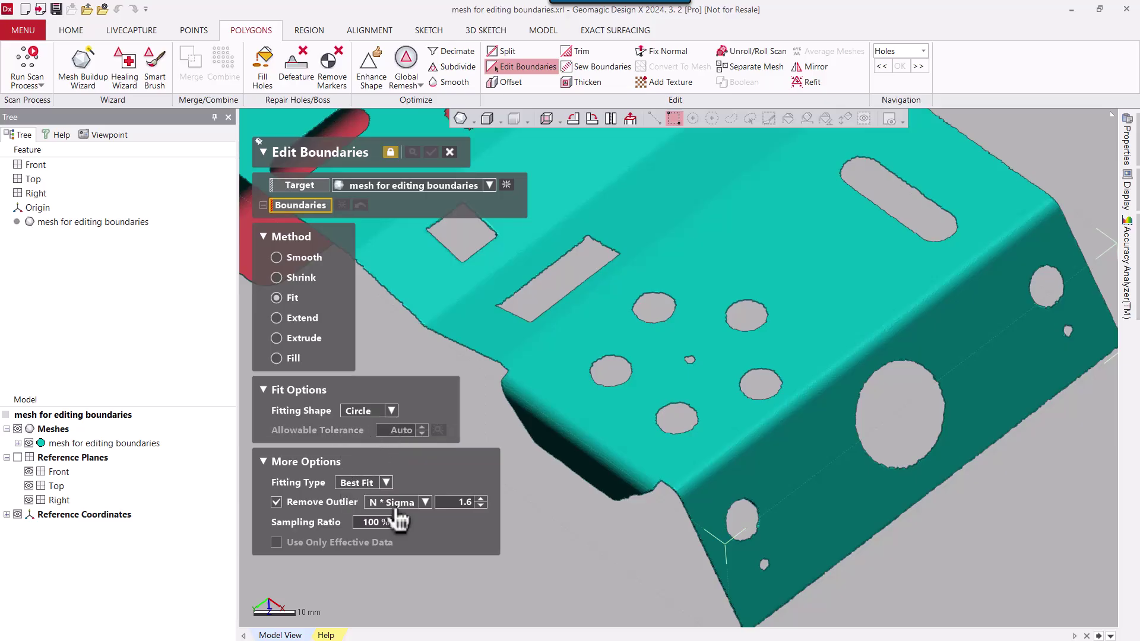
pyautogui.scroll(5, 616, 386)
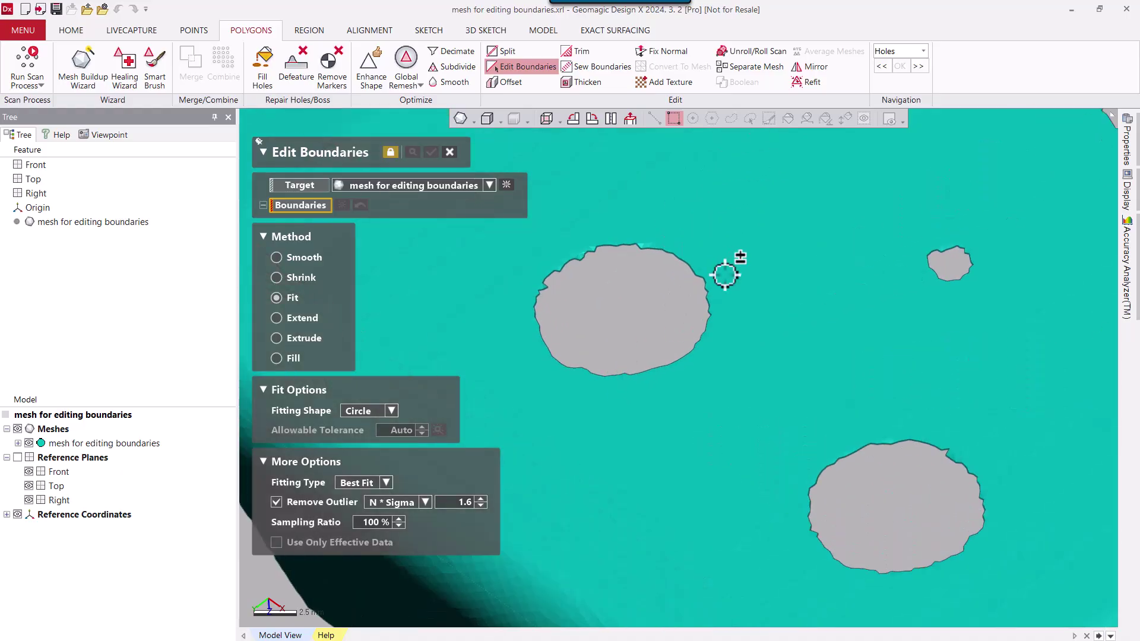
# Pick a round hole's edge as Boundary 1 and try the Min. Bound and Max. Bound fitting types
pyautogui.click(712, 274)
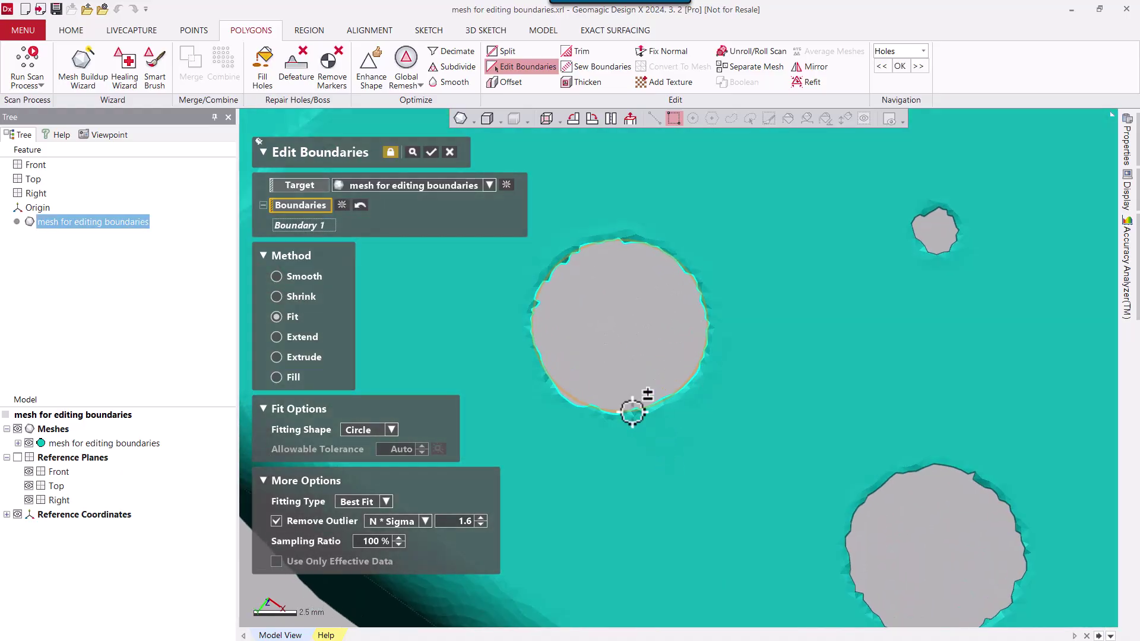
pyautogui.scroll(2, 593, 315)
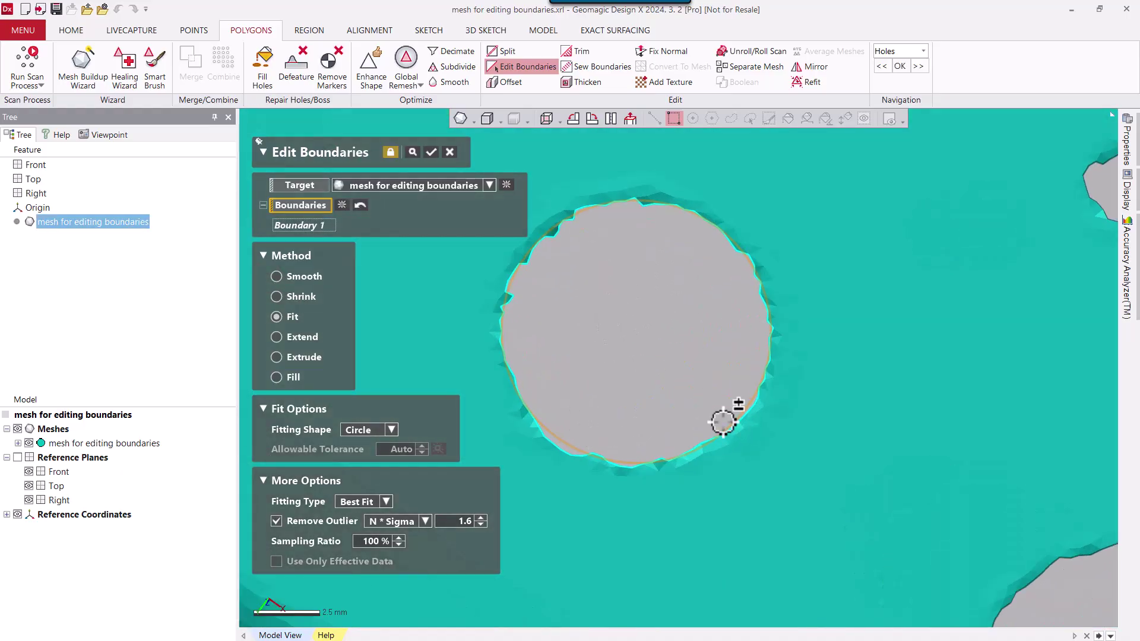
pyautogui.click(386, 503)
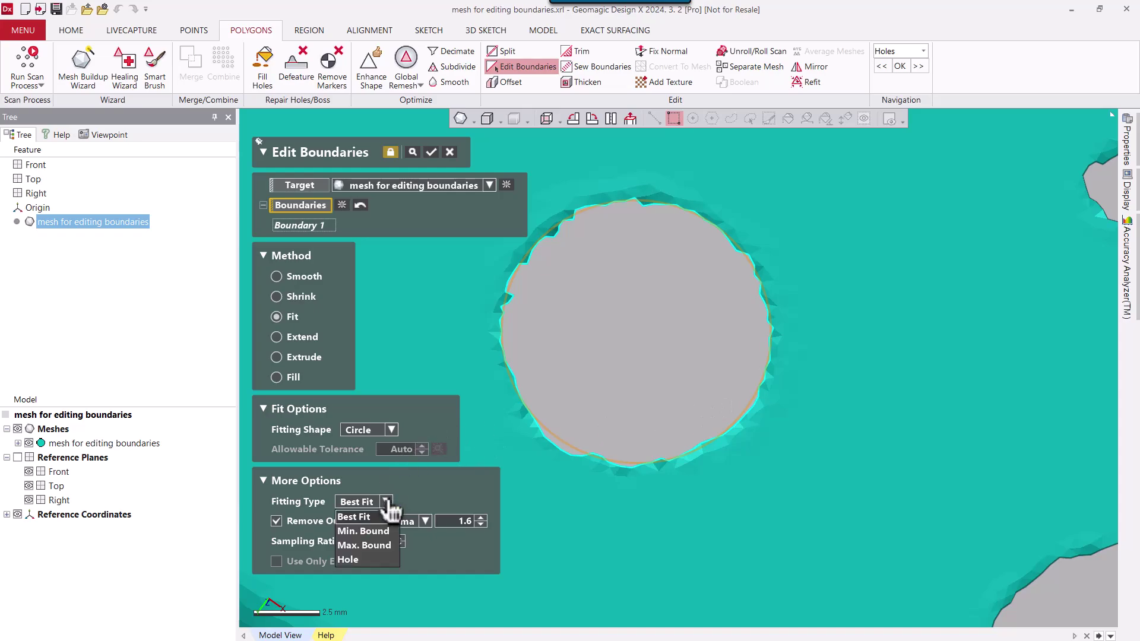
pyautogui.click(386, 528)
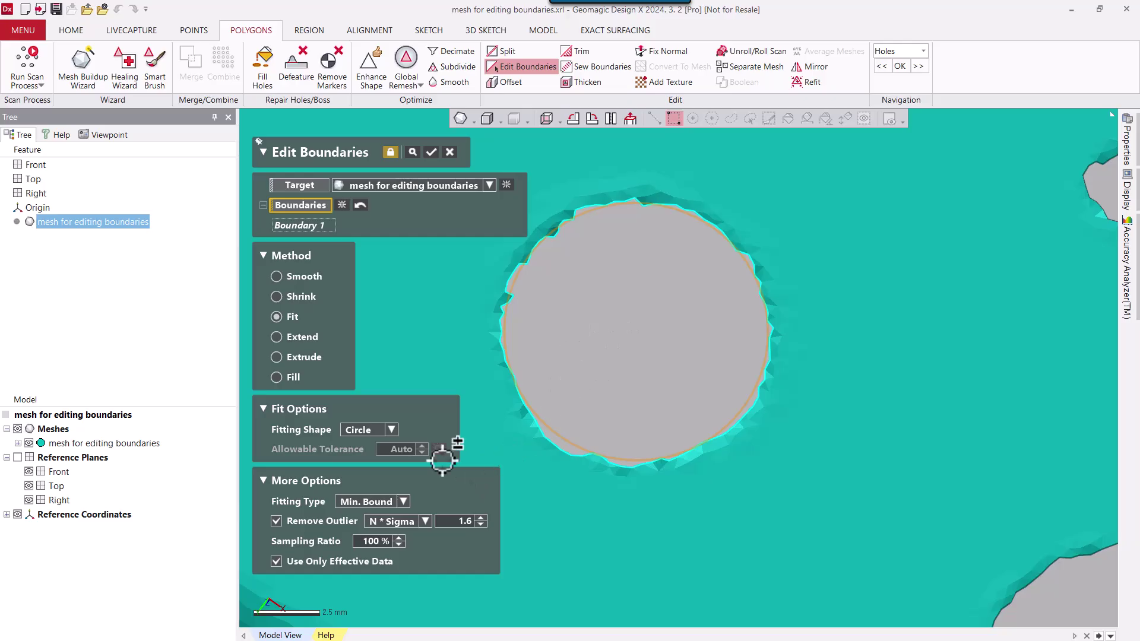
pyautogui.click(403, 503)
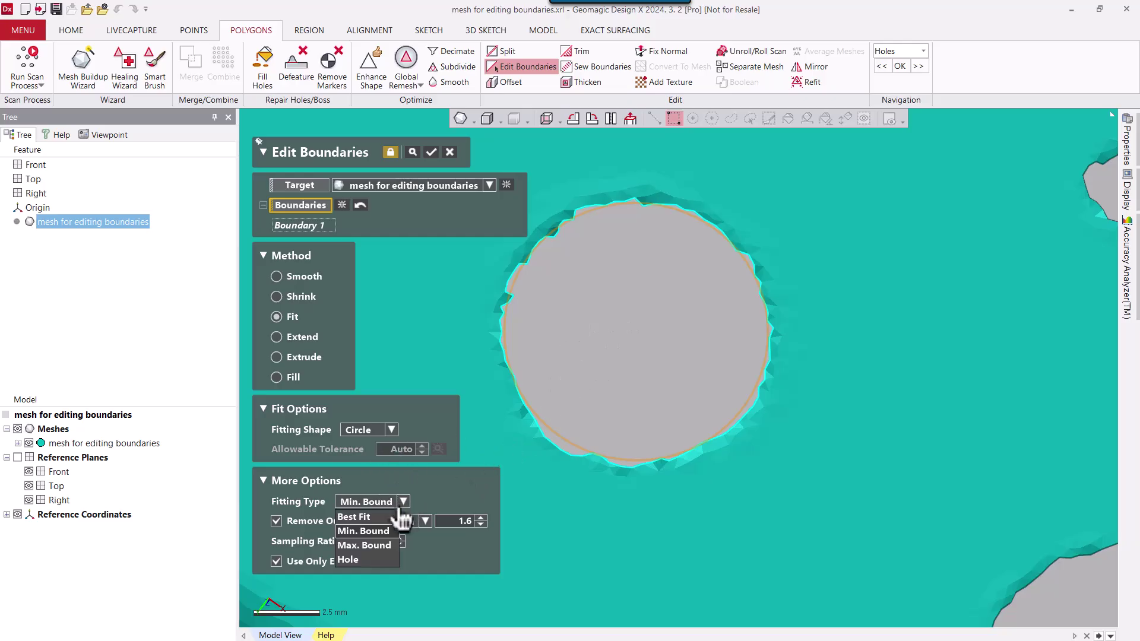
pyautogui.click(380, 544)
# Try the Hole fitting type, then settle on Best Fit
pyautogui.scroll(3, 604, 268)
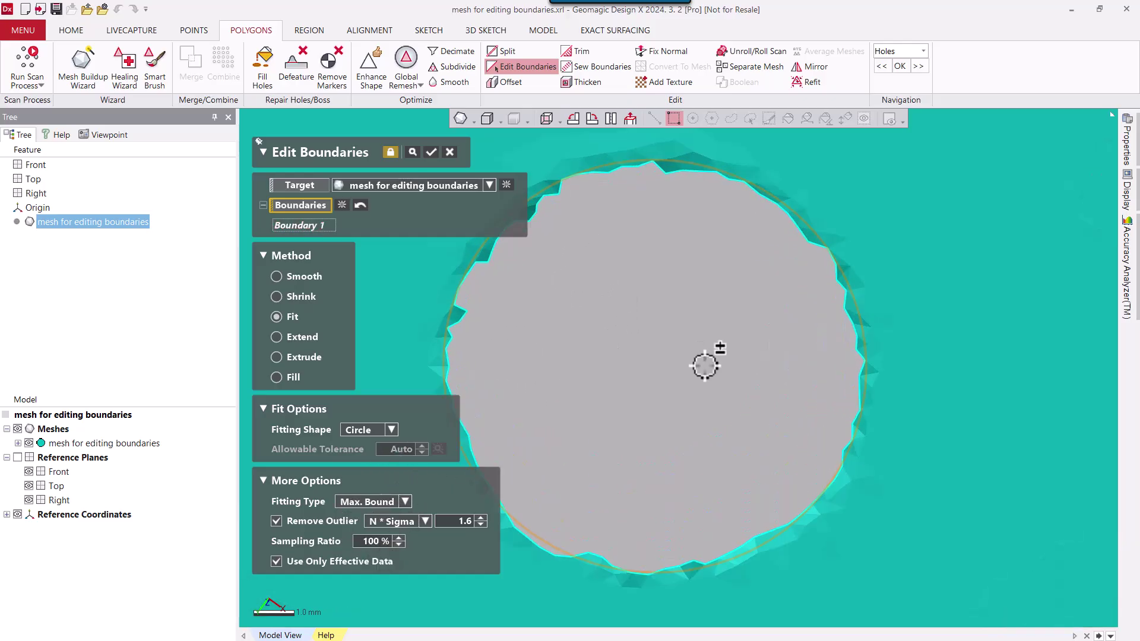
pyautogui.scroll(-2, 705, 365)
pyautogui.scroll(2, 689, 291)
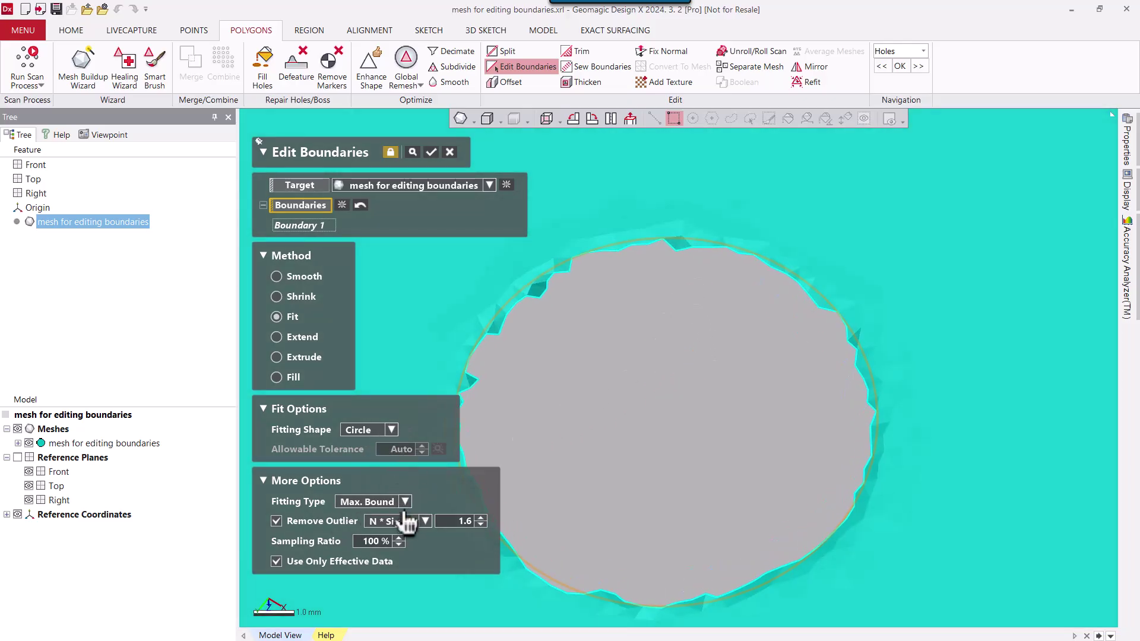
pyautogui.click(381, 560)
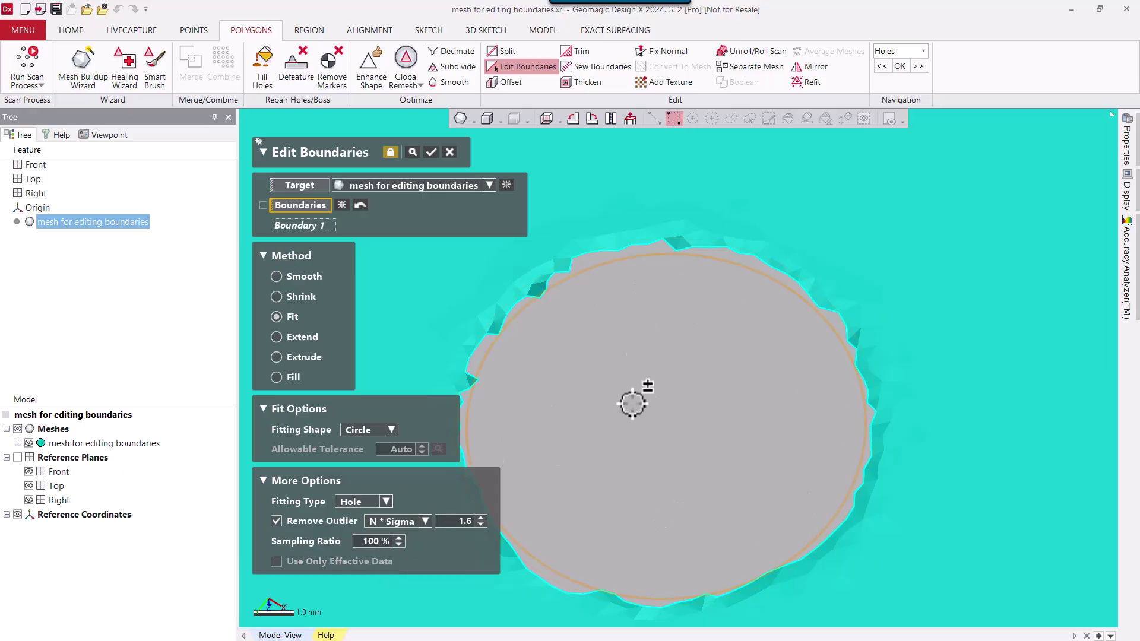
pyautogui.click(386, 502)
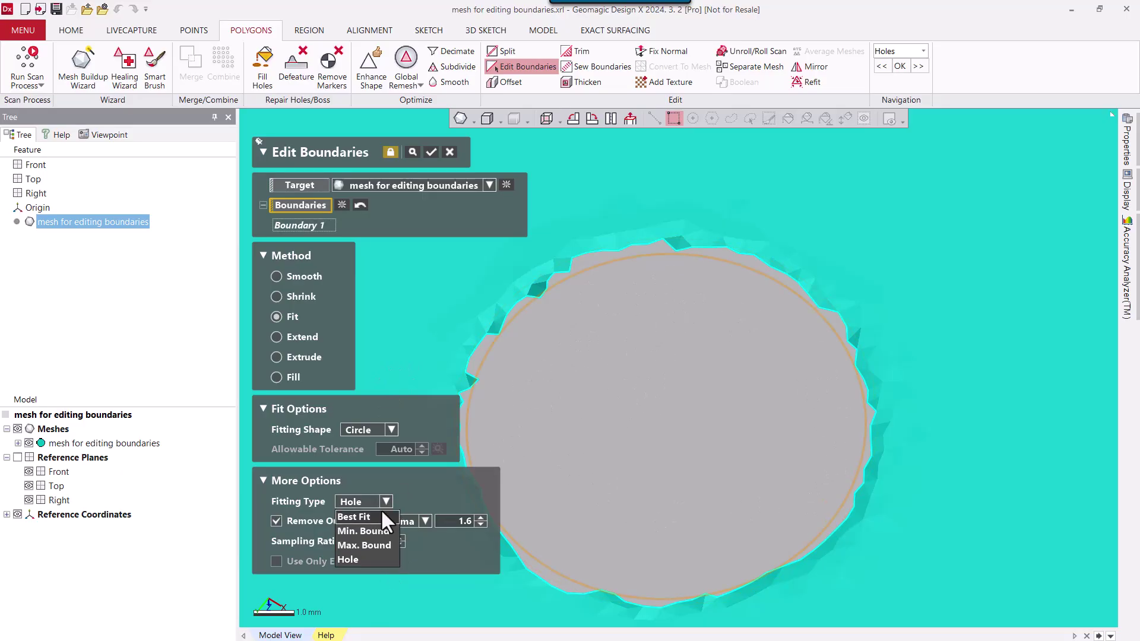
pyautogui.click(380, 515)
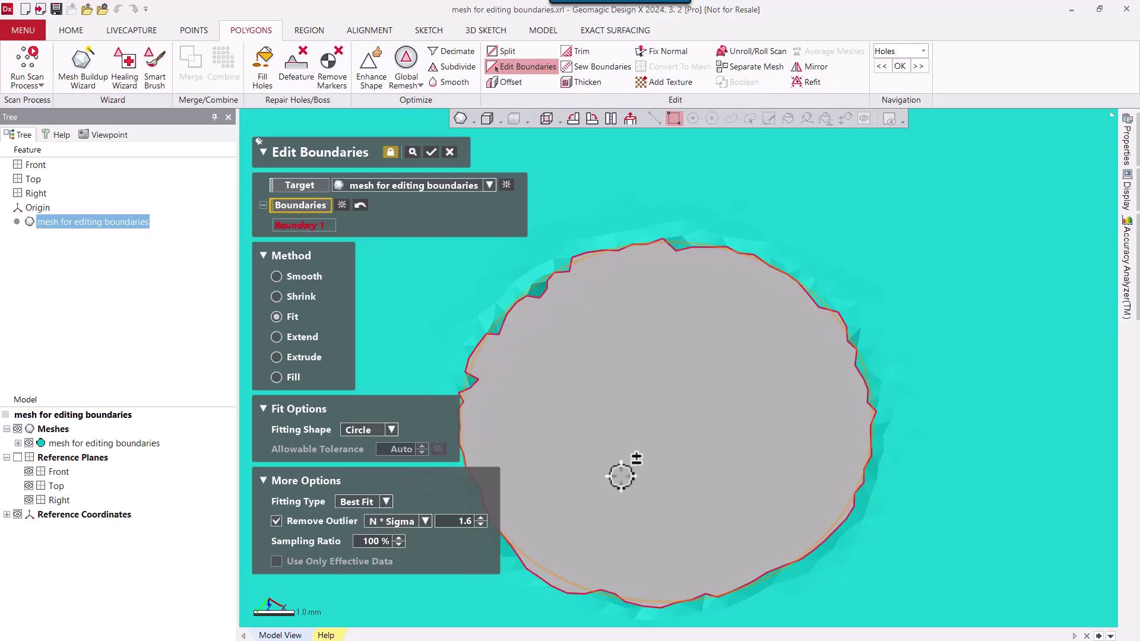
# Apply the circle fit to the first hole and bring the neighbouring holes into view
pyautogui.click(431, 152)
pyautogui.scroll(-5, 674, 344)
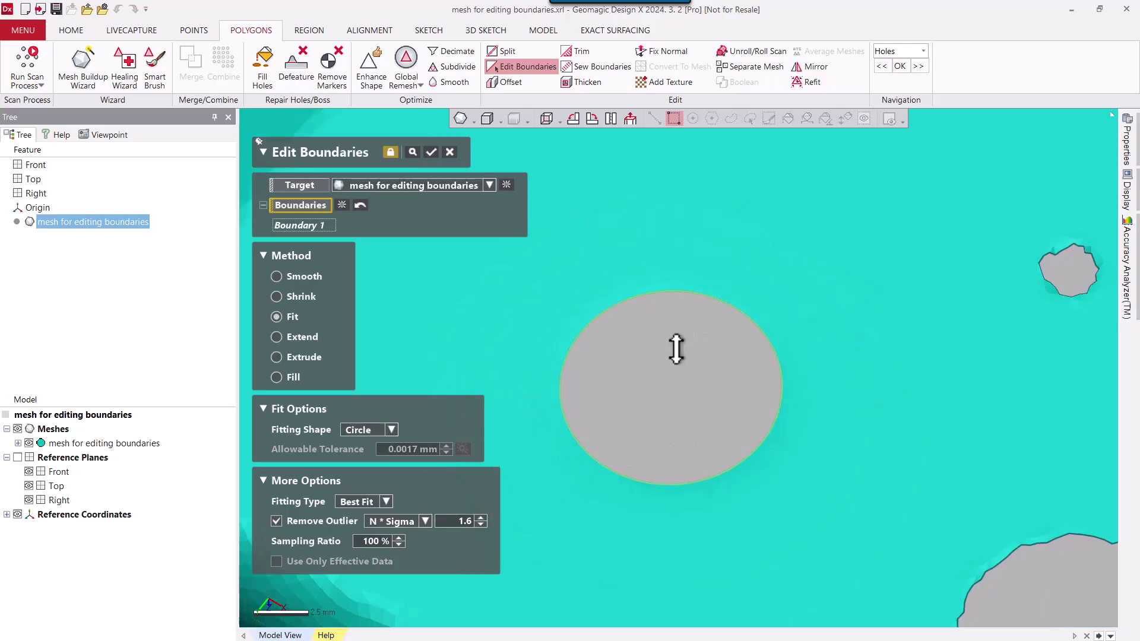
pyautogui.moveTo(604, 459)
pyautogui.mouseDown(button='right')
pyautogui.moveTo(649, 402)
pyautogui.moveTo(648, 473)
pyautogui.mouseUp(button='right')
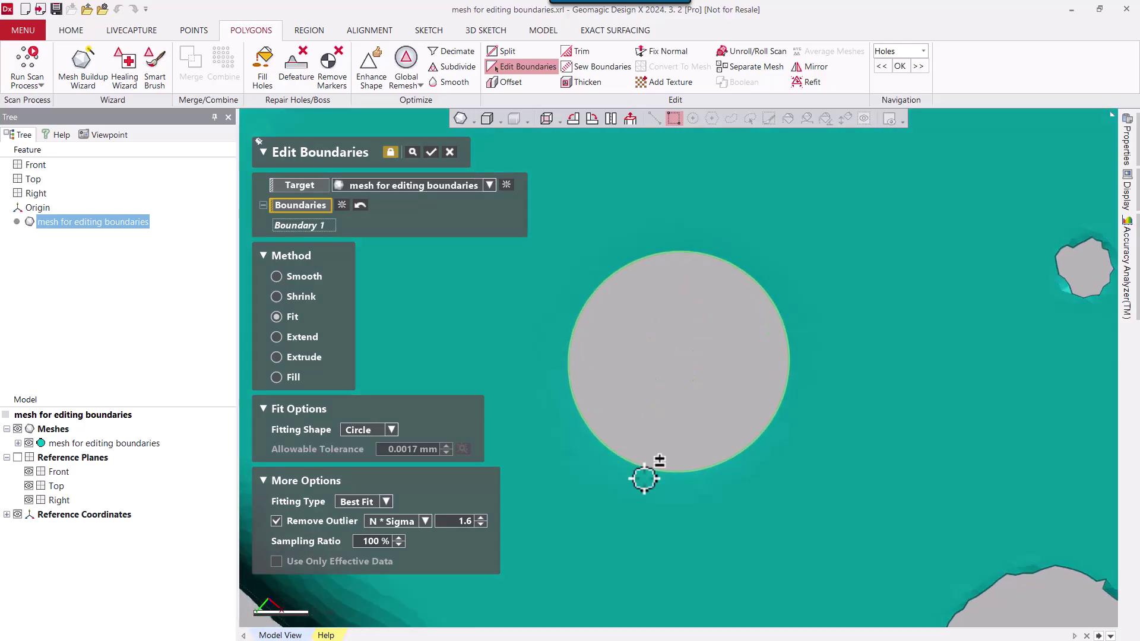
pyautogui.moveTo(751, 498); pyautogui.dragTo(683, 382, button='middle')
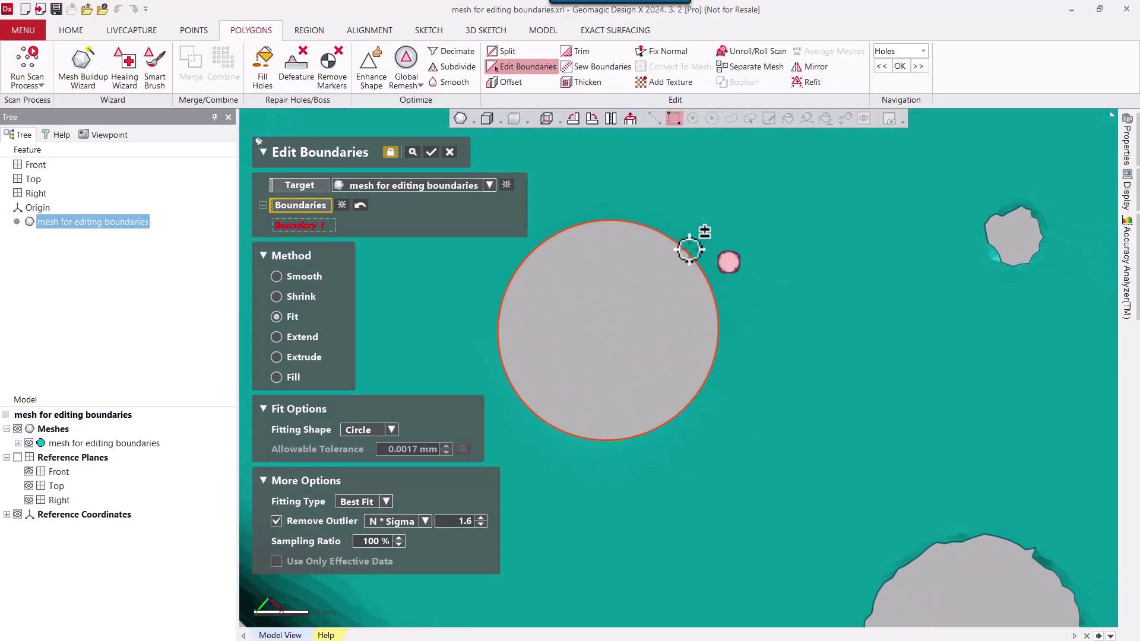
pyautogui.scroll(-4, 827, 364)
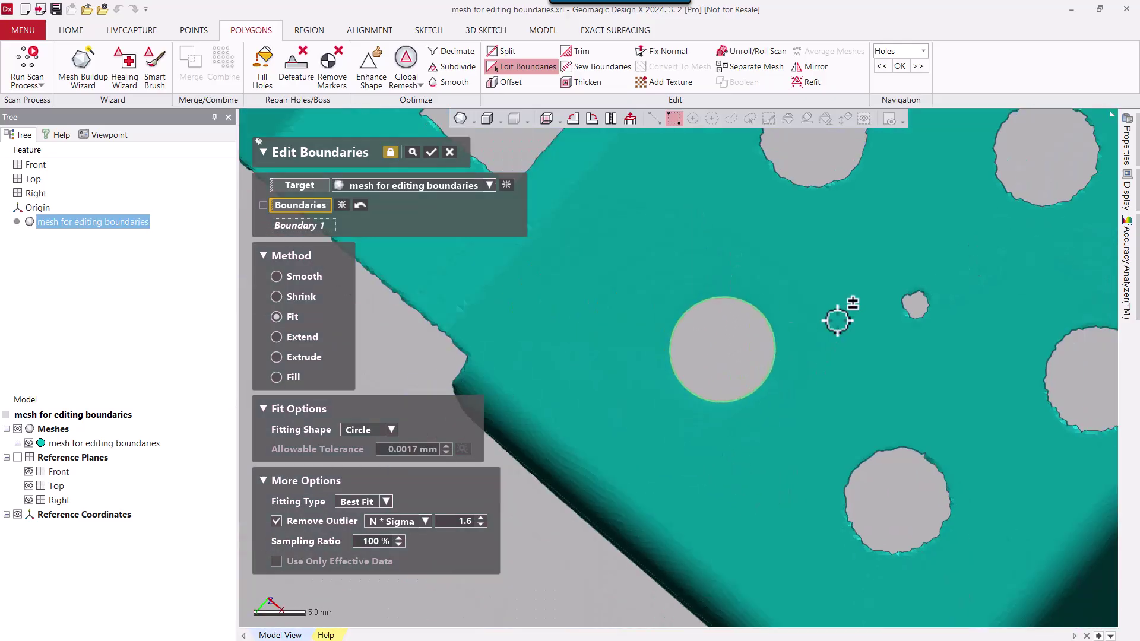
# Fit four more round holes and the small irregular hole to Best Fit circles
pyautogui.click(838, 260)
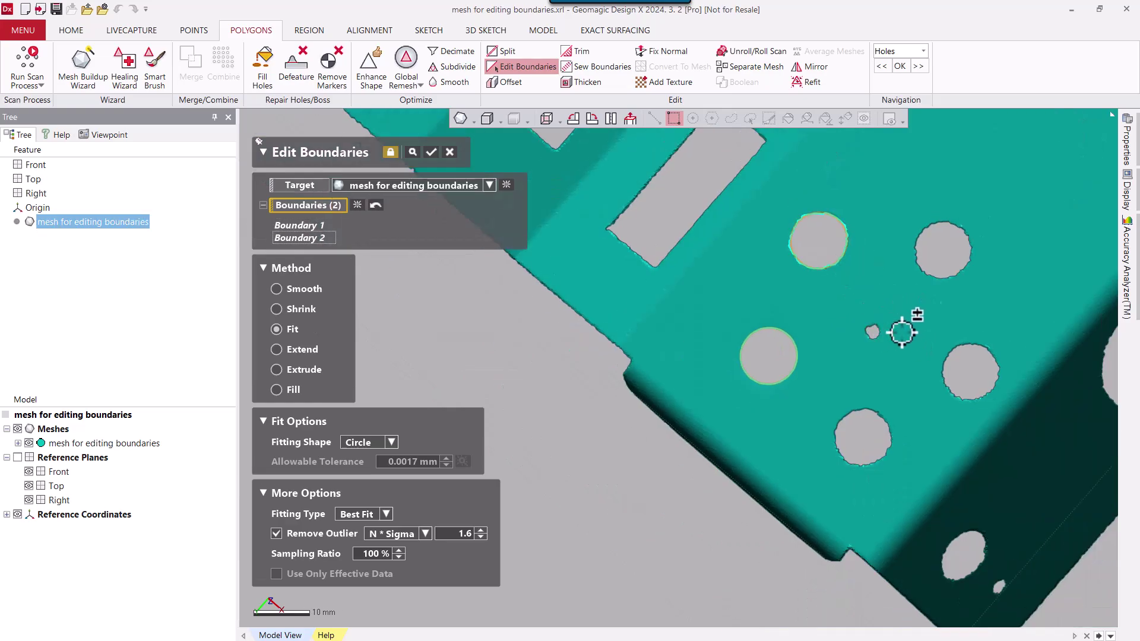
pyautogui.click(961, 276)
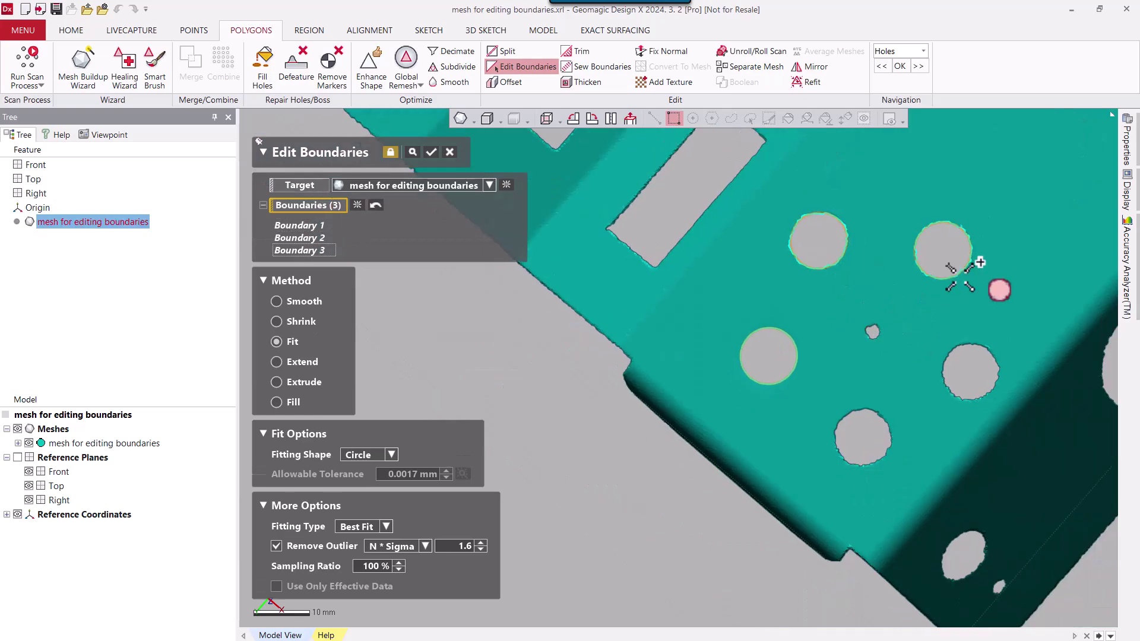
pyautogui.click(980, 351)
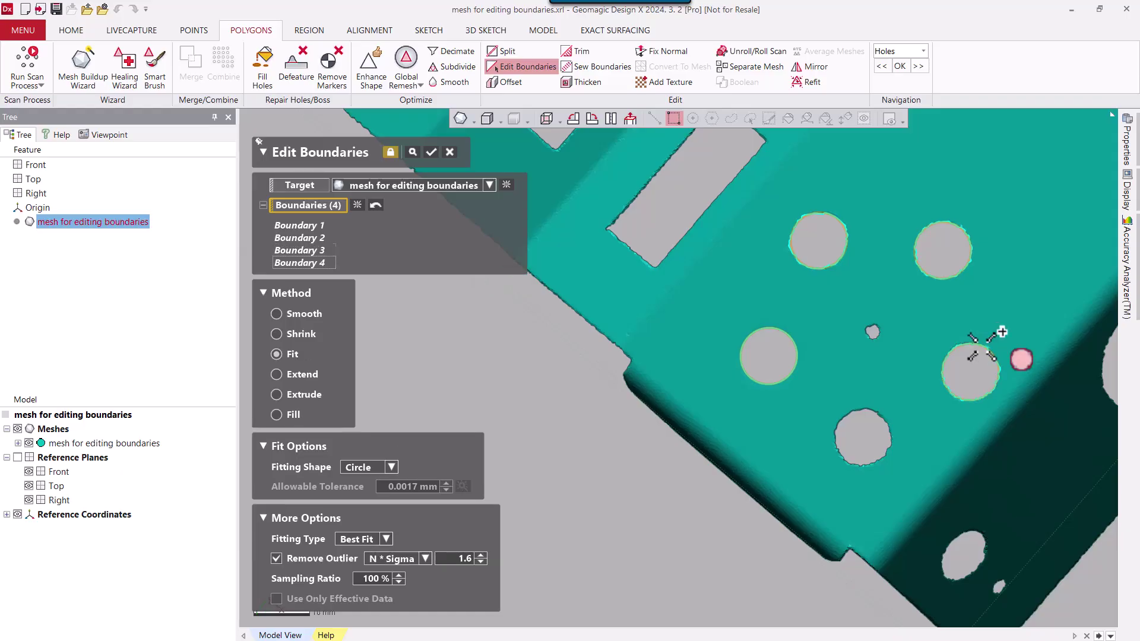
pyautogui.click(887, 450)
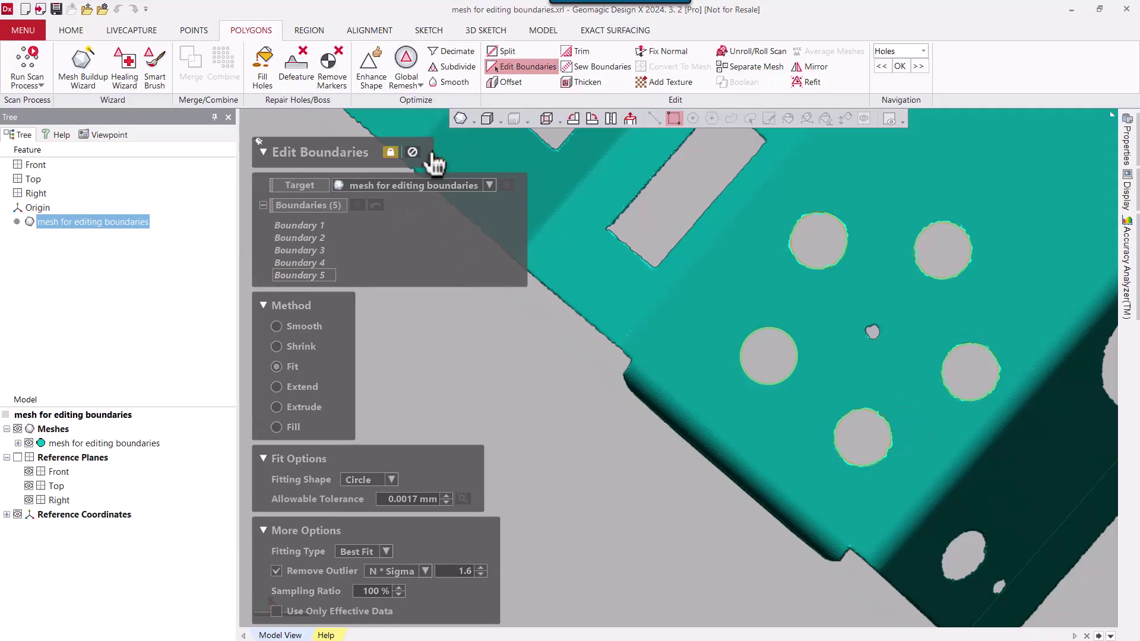
pyautogui.moveTo(917, 380); pyautogui.dragTo(802, 390, button='right')
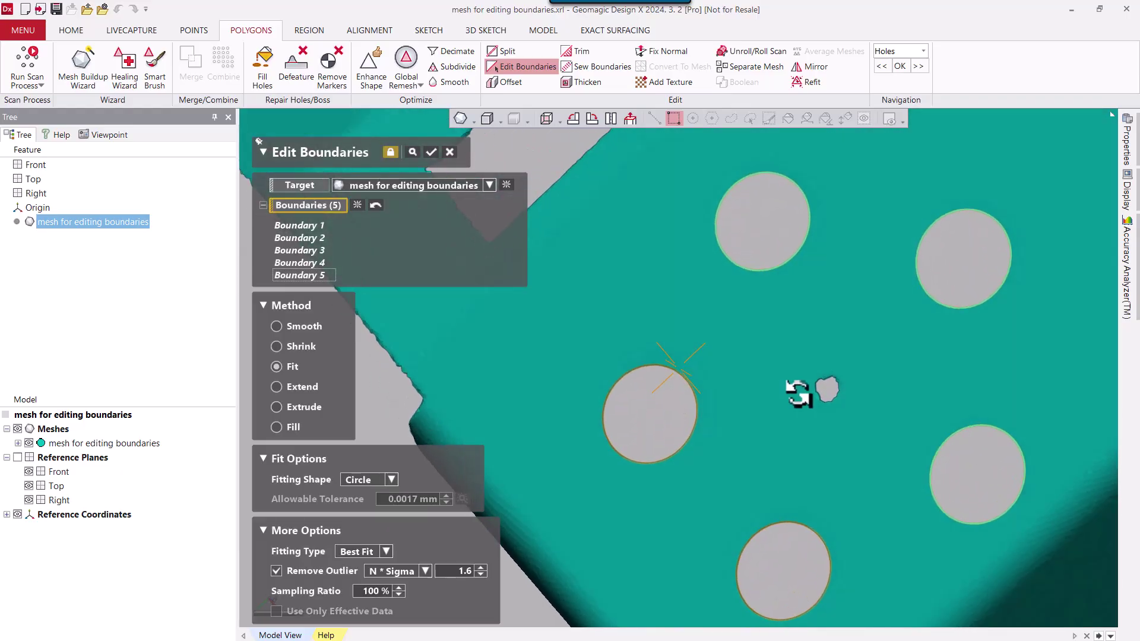
pyautogui.click(832, 376)
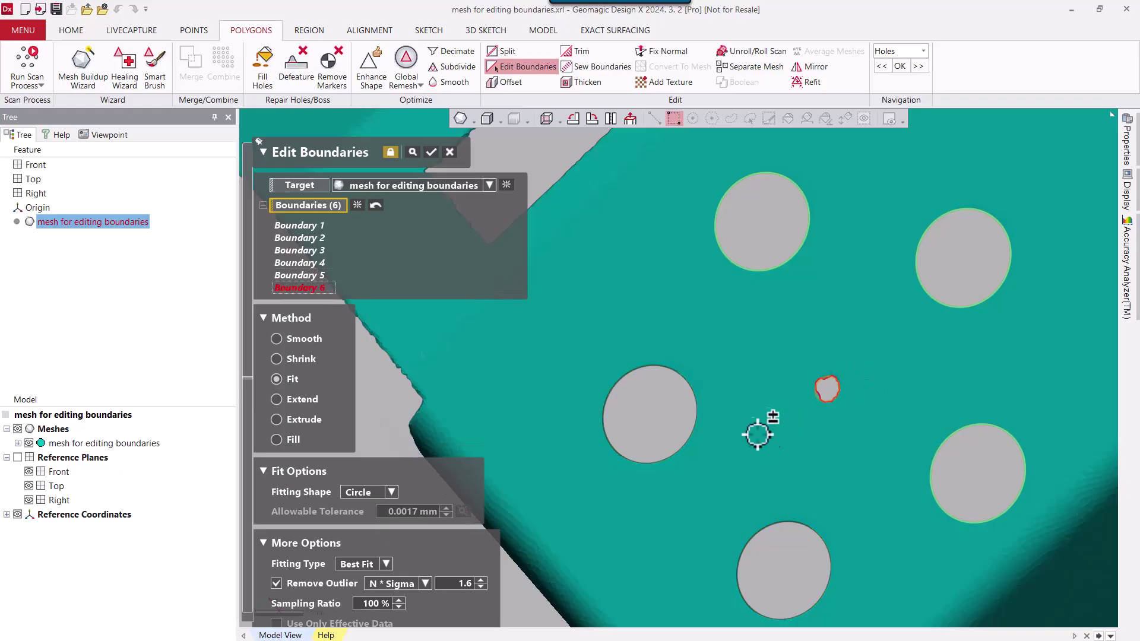
pyautogui.click(431, 153)
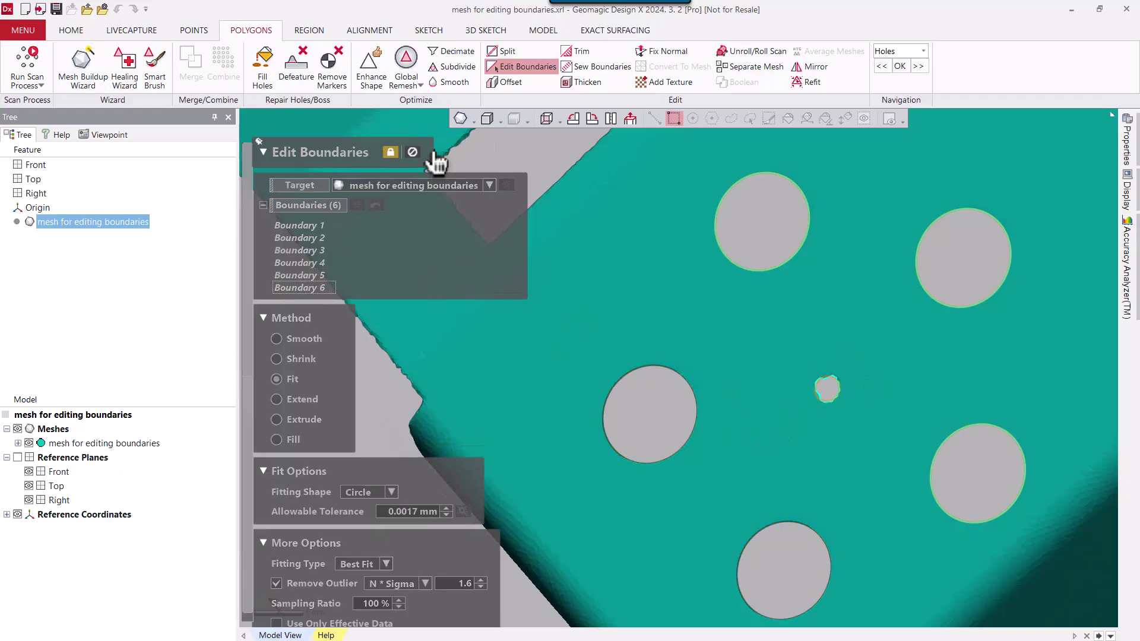
# Switch the fitting shape to Rectangle with rounded corners
pyautogui.scroll(-3, 700, 309)
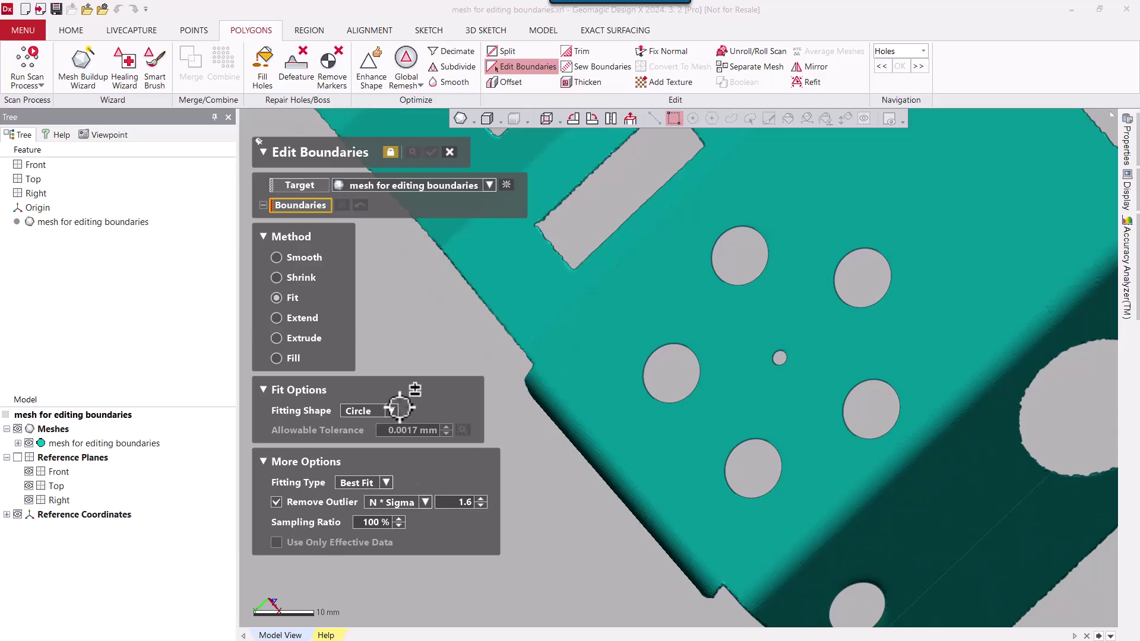
pyautogui.click(391, 412)
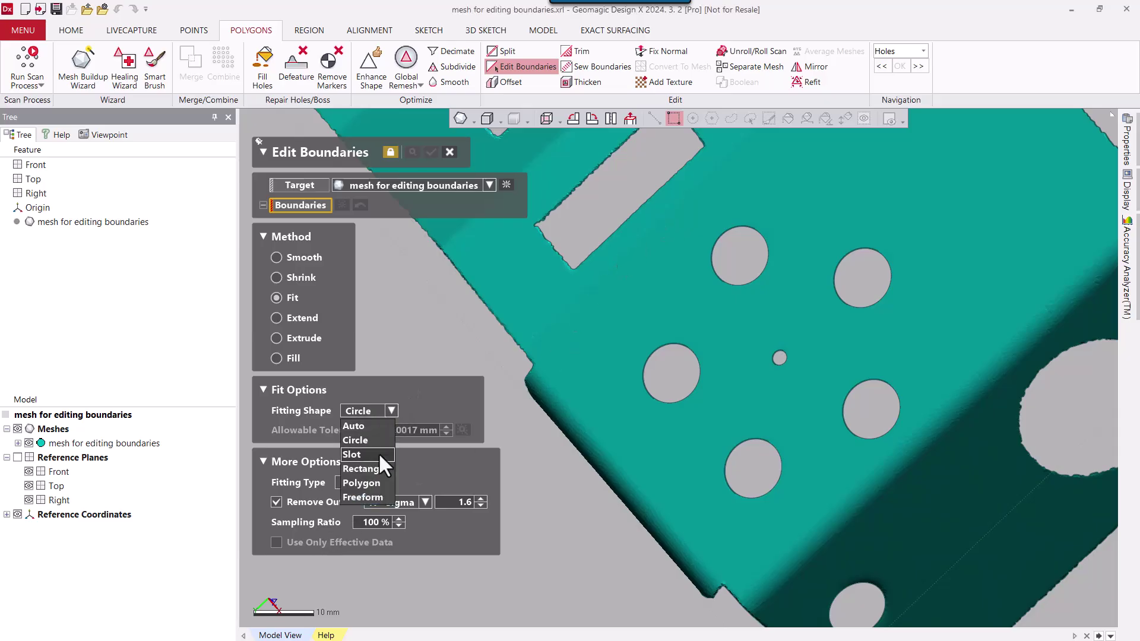
pyautogui.click(387, 469)
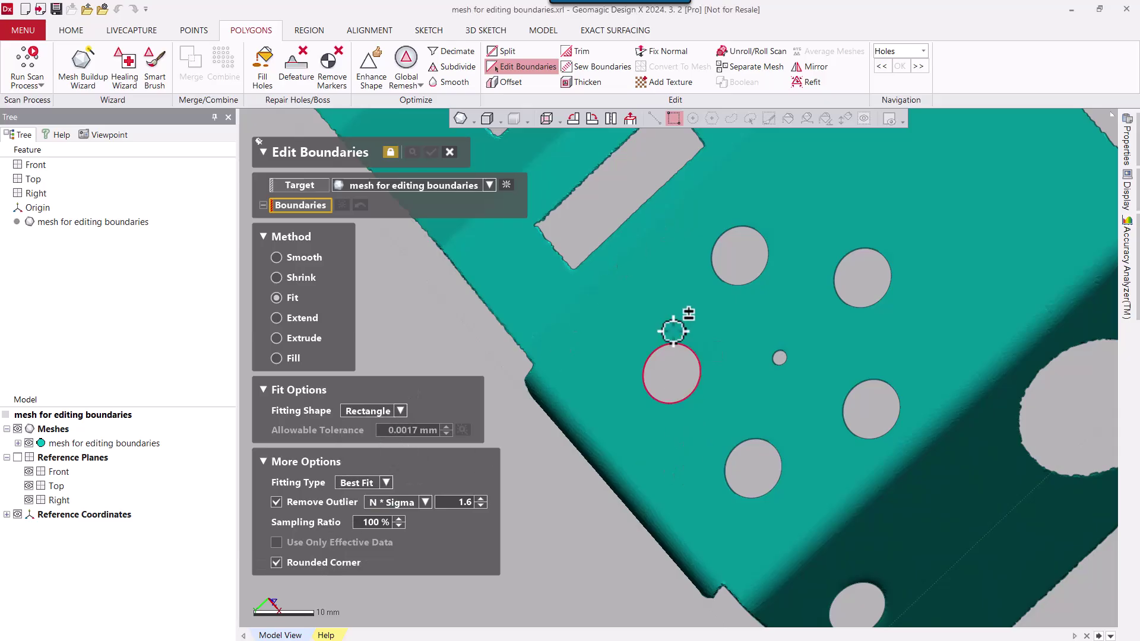
pyautogui.click(387, 483)
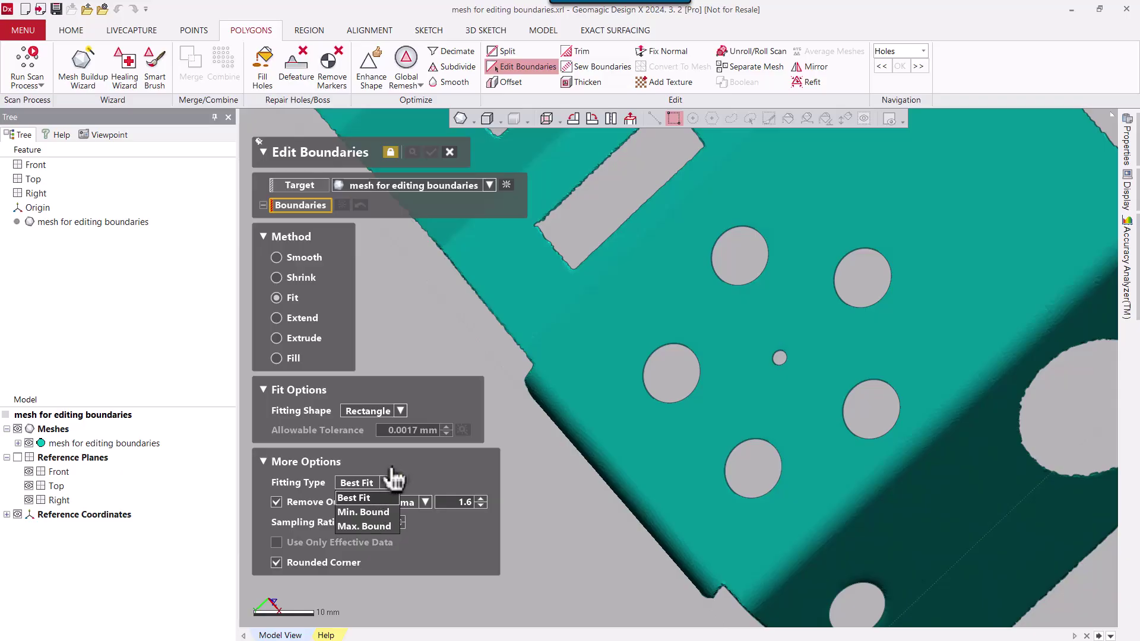
# Fit the long rectangular hole and the square hole as Boundaries 7 and 8 to rectangles
pyautogui.moveTo(727, 324)
pyautogui.mouseDown(button='right')
pyautogui.moveTo(867, 466)
pyautogui.moveTo(778, 437)
pyautogui.moveTo(796, 508)
pyautogui.mouseUp(button='right')
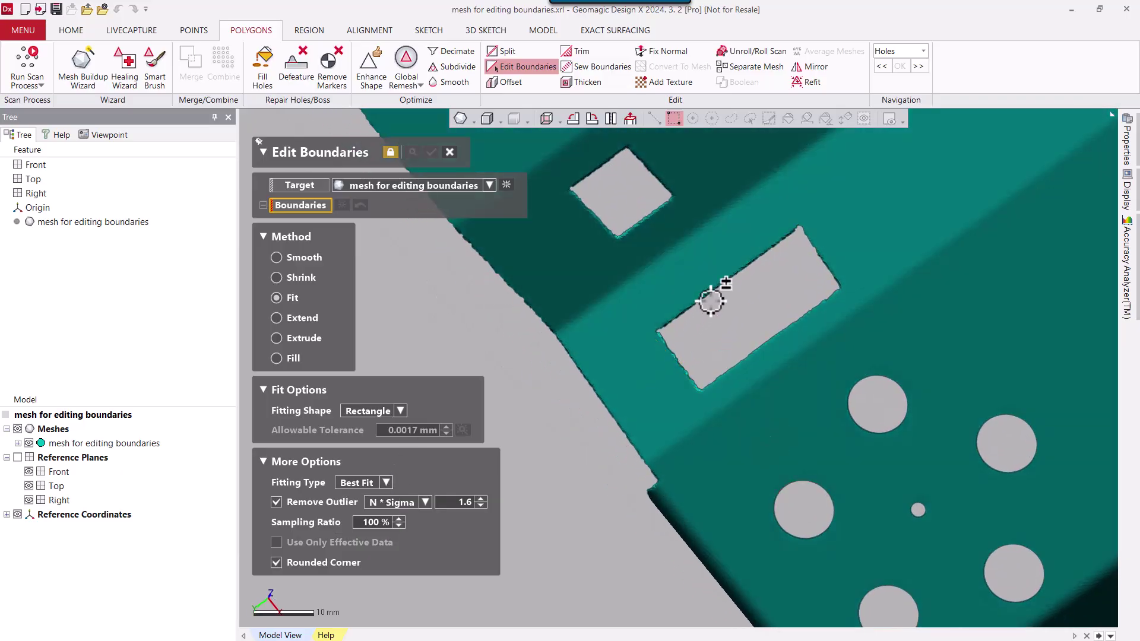
pyautogui.click(710, 298)
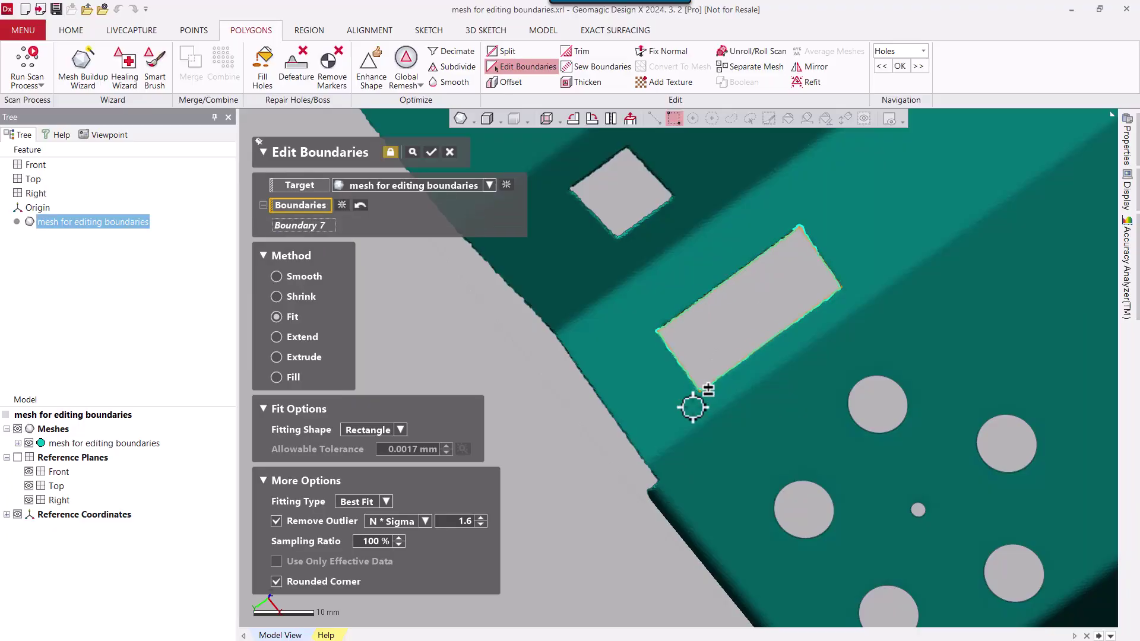
pyautogui.click(650, 218)
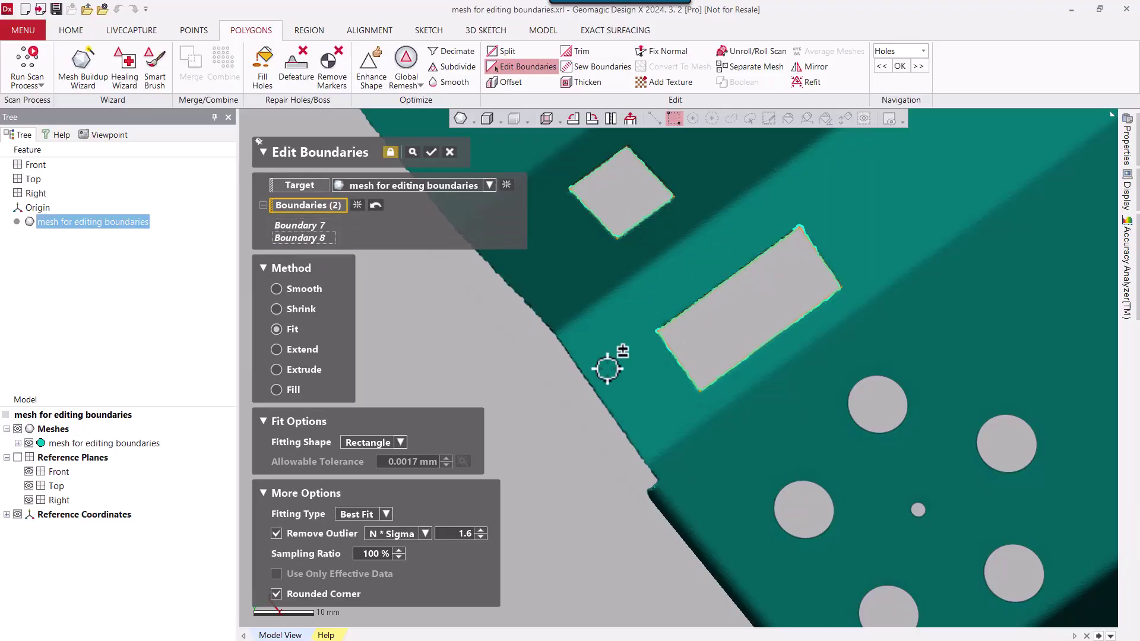
pyautogui.click(432, 153)
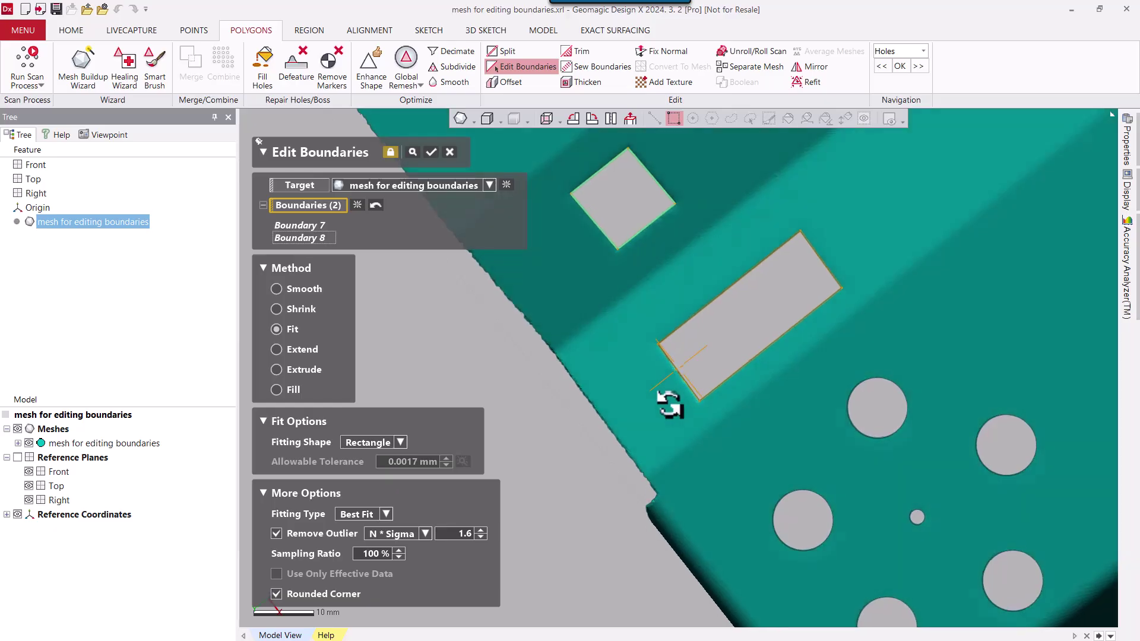
pyautogui.moveTo(667, 407); pyautogui.dragTo(656, 326, button='right')
pyautogui.scroll(-5, 763, 331)
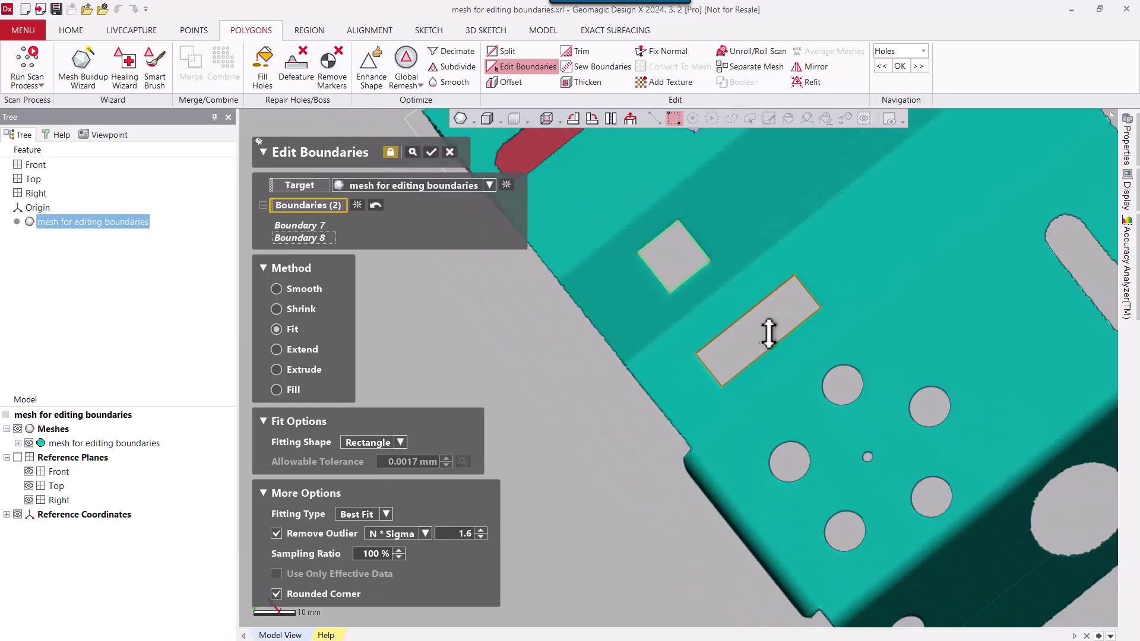
pyautogui.moveTo(745, 381); pyautogui.dragTo(753, 458, button='right')
# Fit the upper-left and right-hand slot holes, Boundaries 9 and 10, with the Slot shape
pyautogui.click(401, 444)
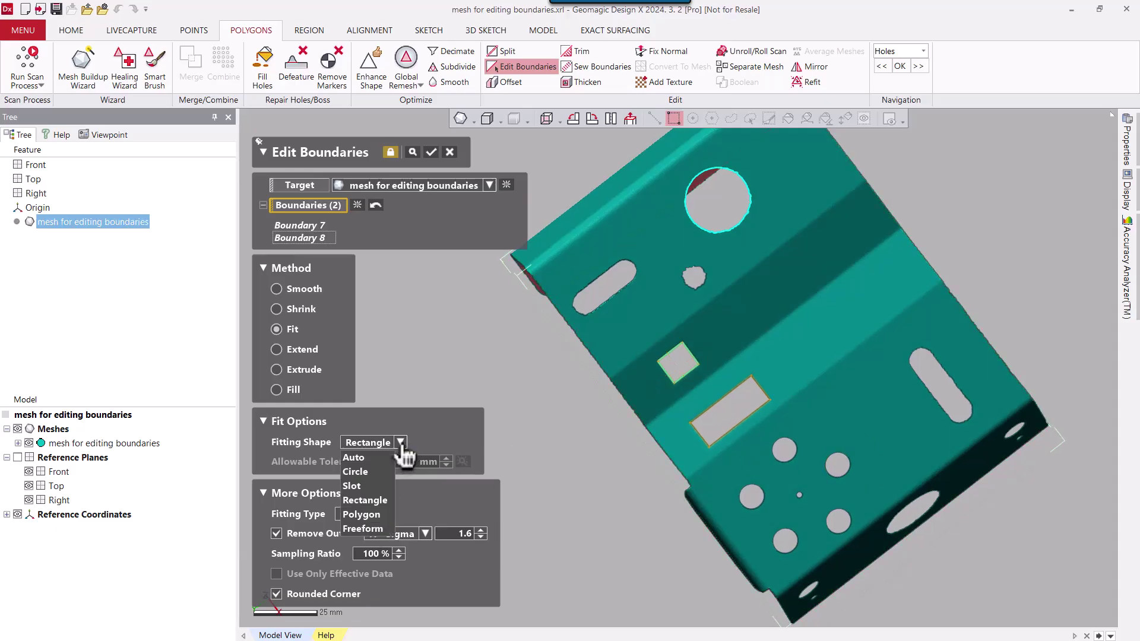
pyautogui.click(377, 485)
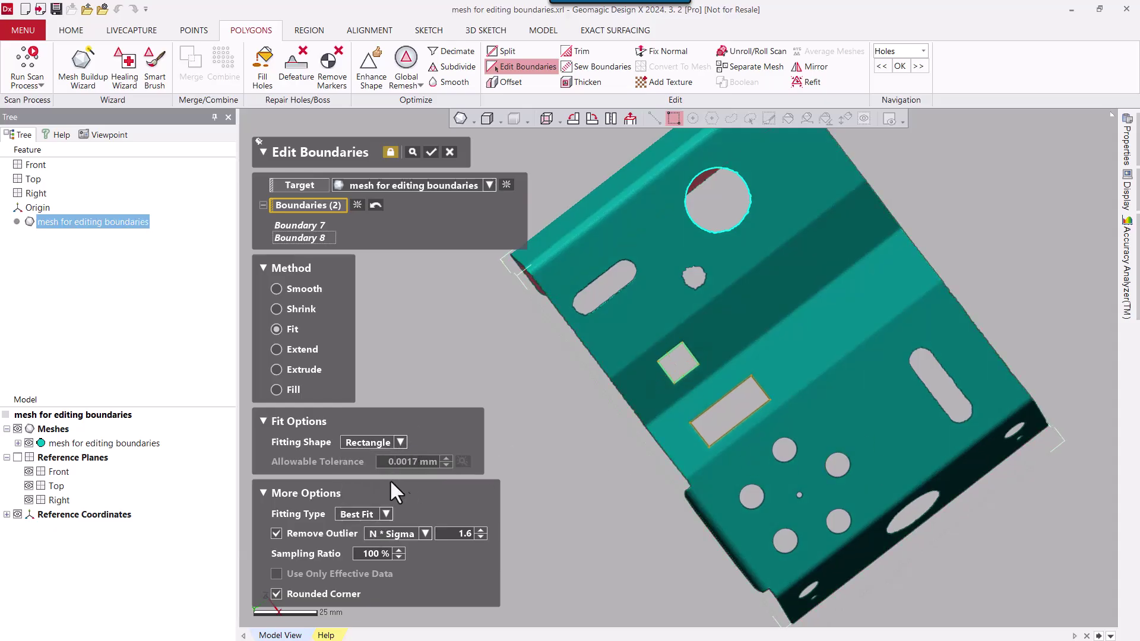
pyautogui.click(609, 302)
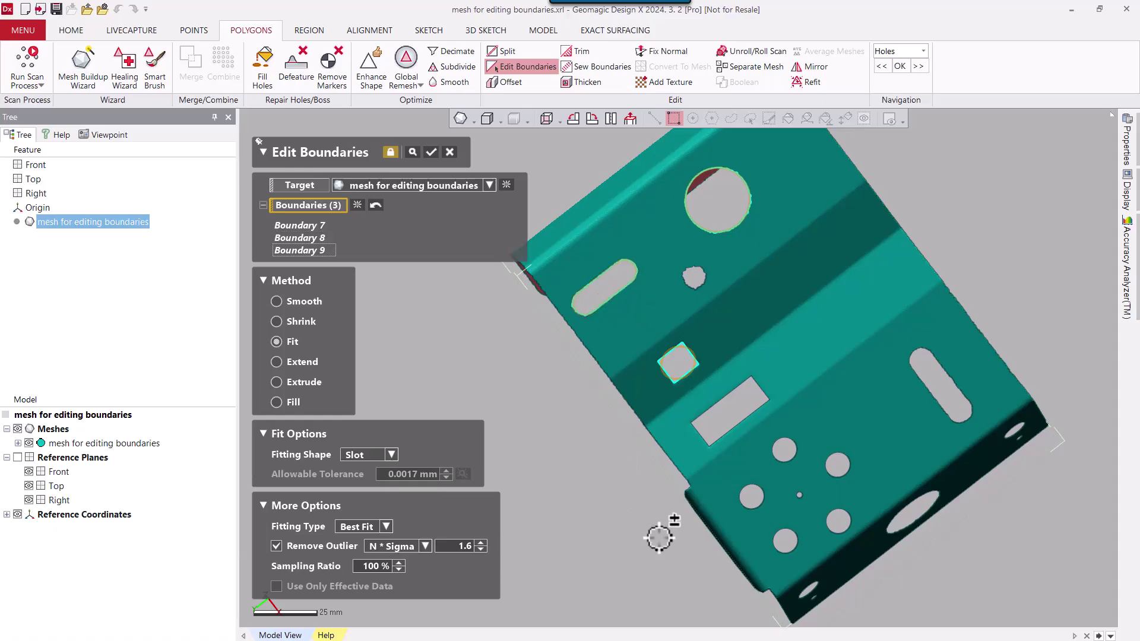
pyautogui.click(925, 386)
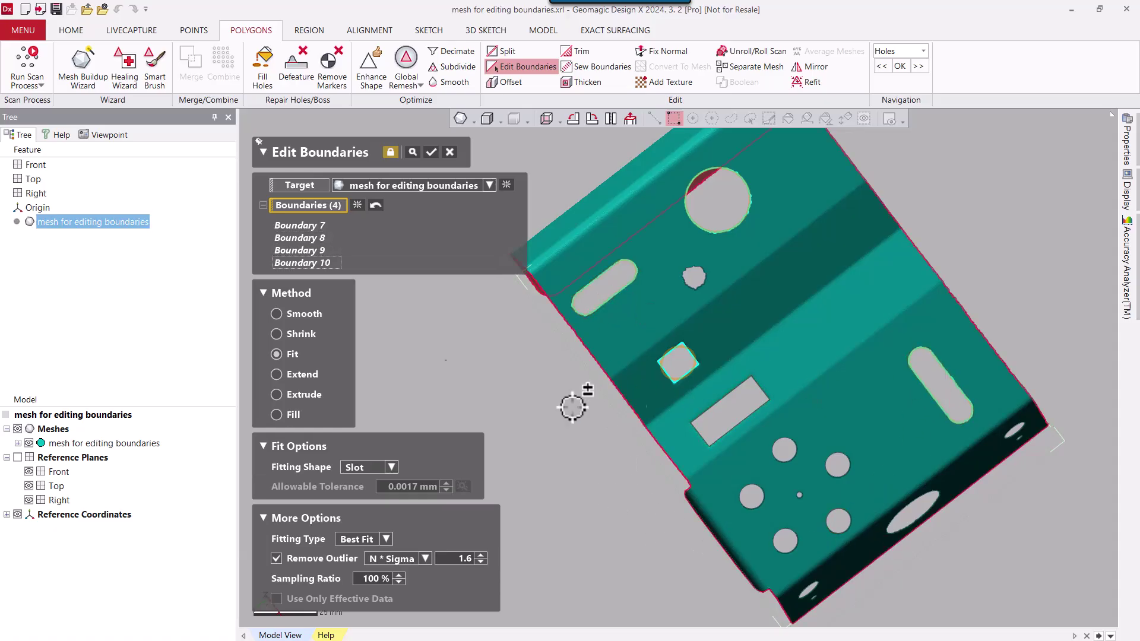
pyautogui.click(433, 153)
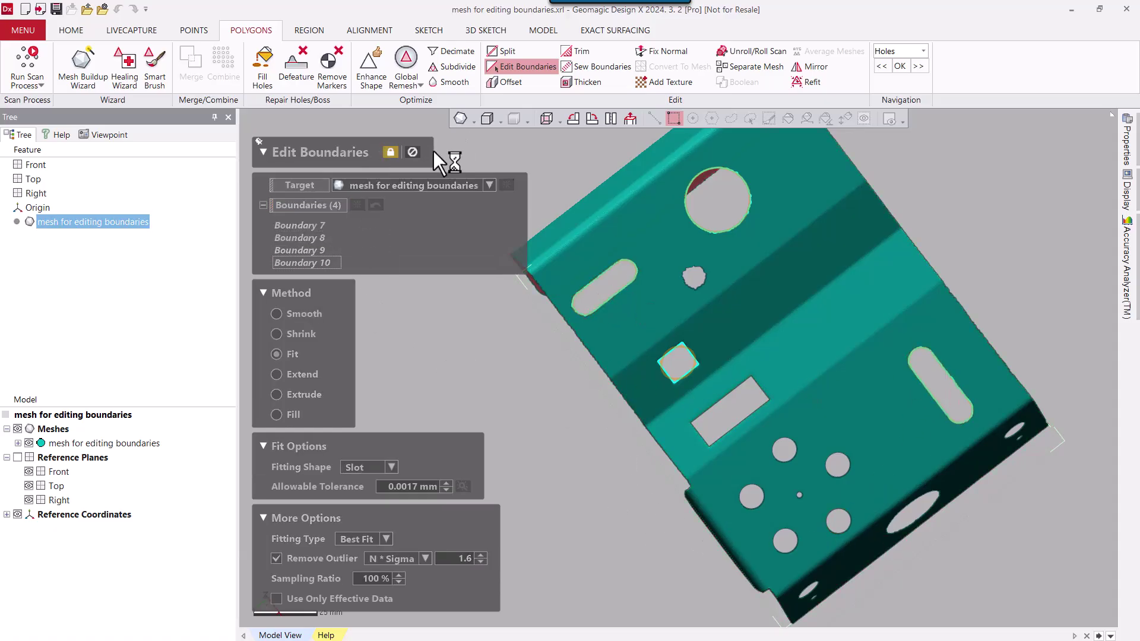
pyautogui.scroll(5, 980, 400)
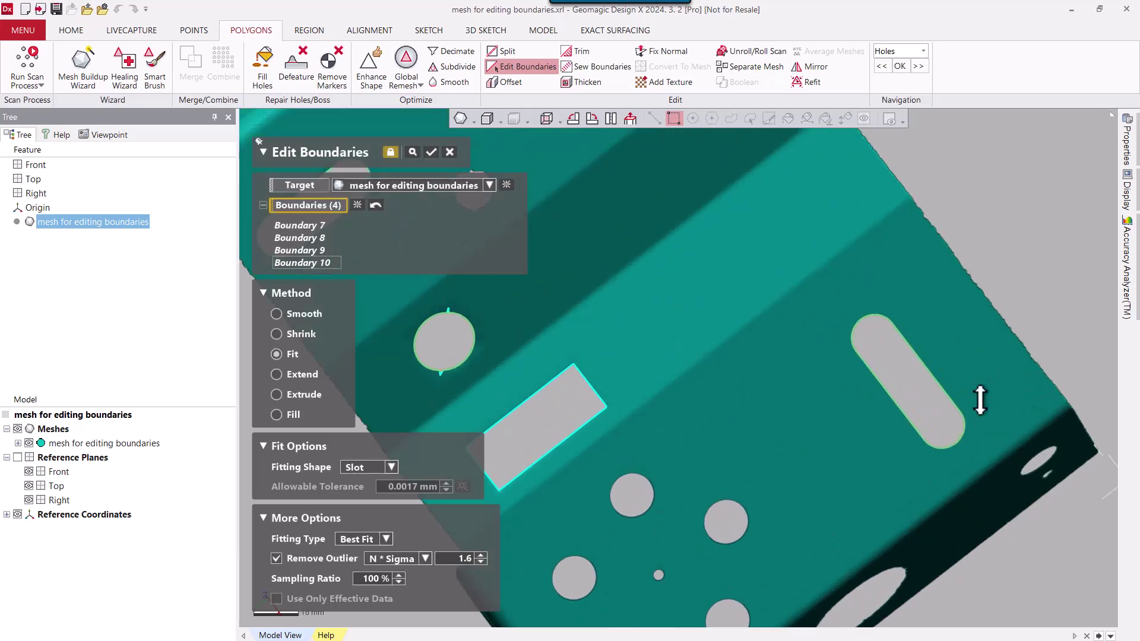
pyautogui.moveTo(957, 394); pyautogui.dragTo(810, 445, button='right')
pyautogui.scroll(-2, 808, 441)
pyautogui.scroll(-2, 808, 441)
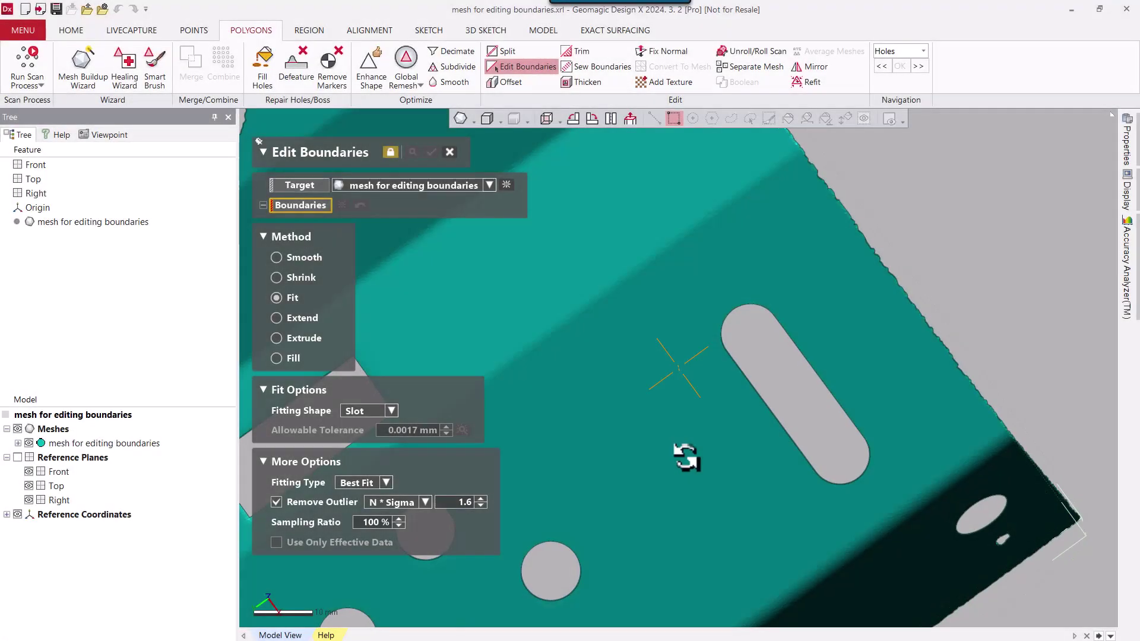
# Orbit to the outer perimeter and choose Freeform as the fitting shape
pyautogui.moveTo(682, 453); pyautogui.dragTo(656, 453, button='right')
pyautogui.scroll(-2, 738, 402)
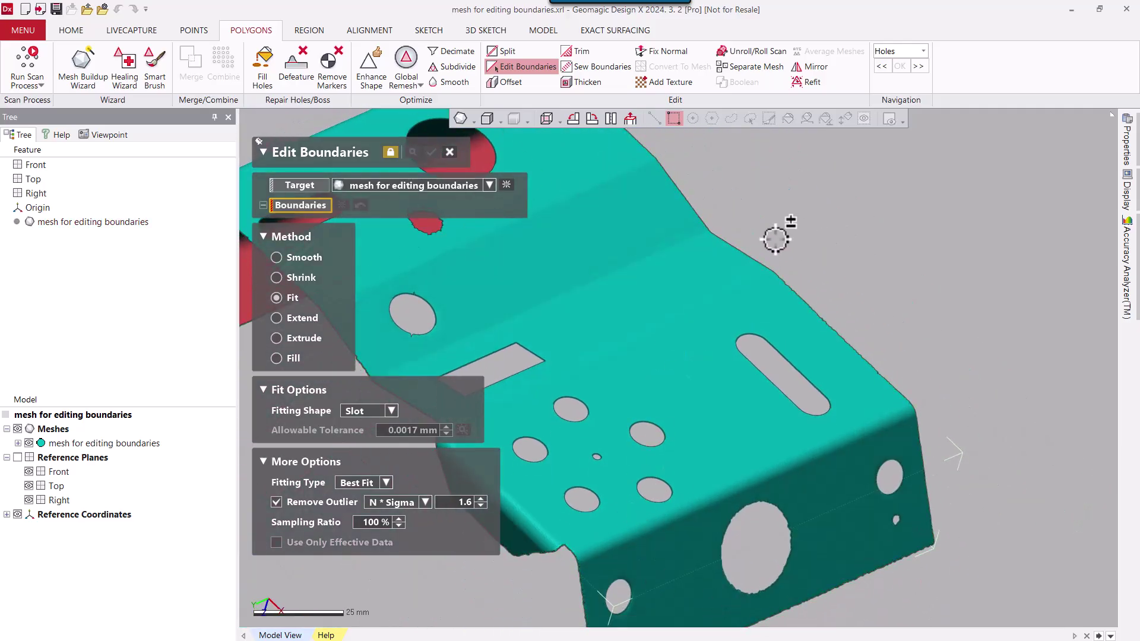
pyautogui.click(391, 411)
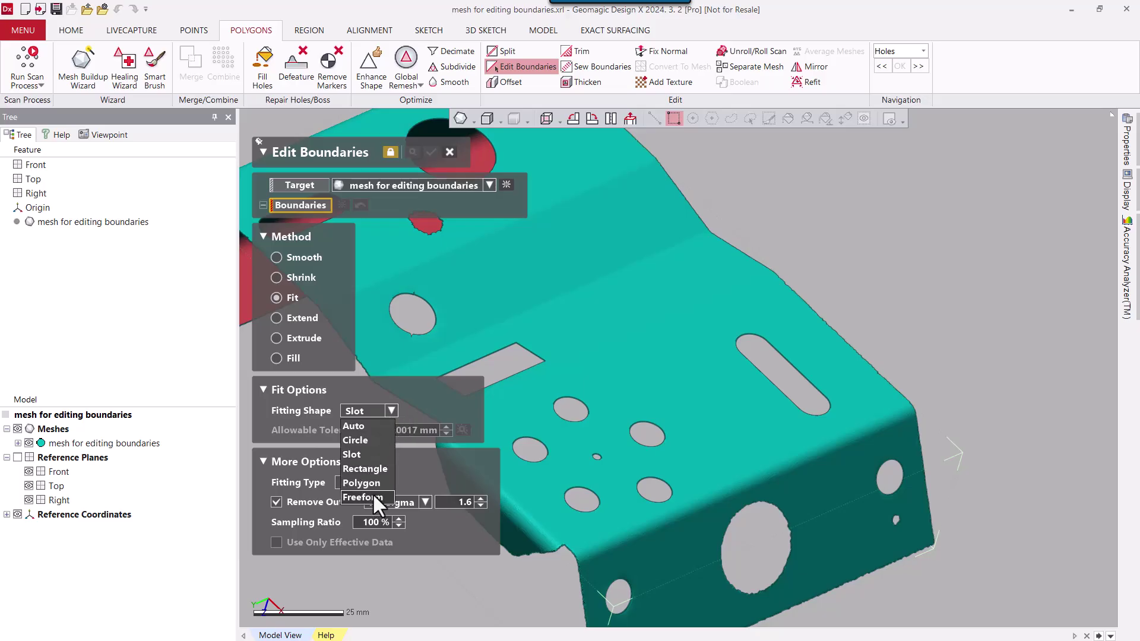
pyautogui.click(374, 498)
# Pick the outer perimeter as Boundary 11 and set freeform smoothness near Max
pyautogui.moveTo(564, 474); pyautogui.dragTo(672, 232, button='middle')
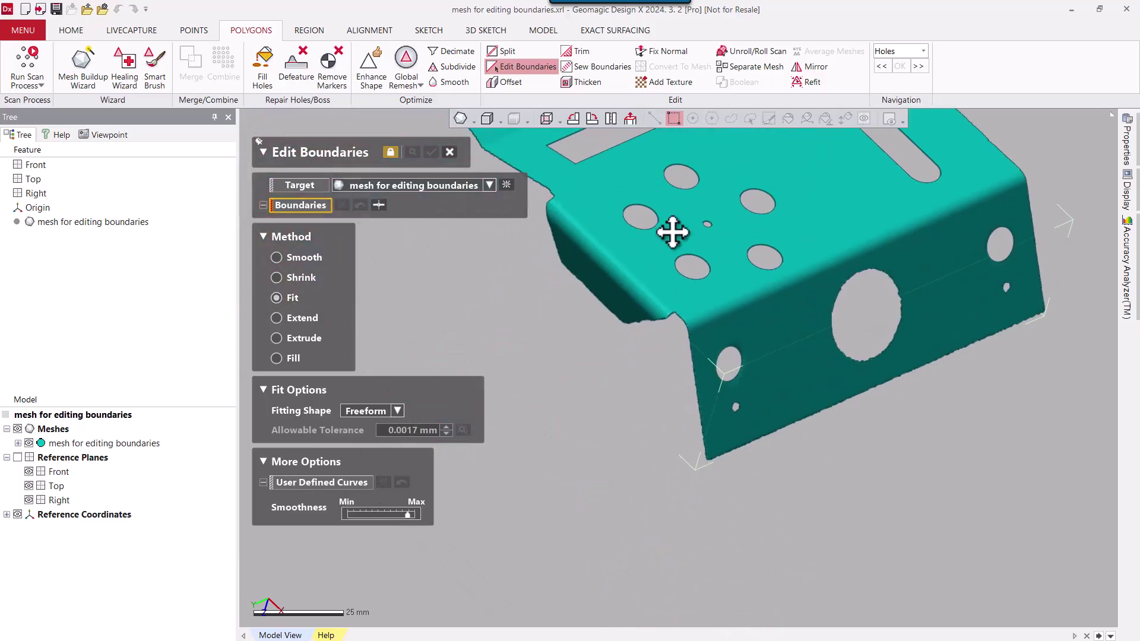
pyautogui.click(698, 371)
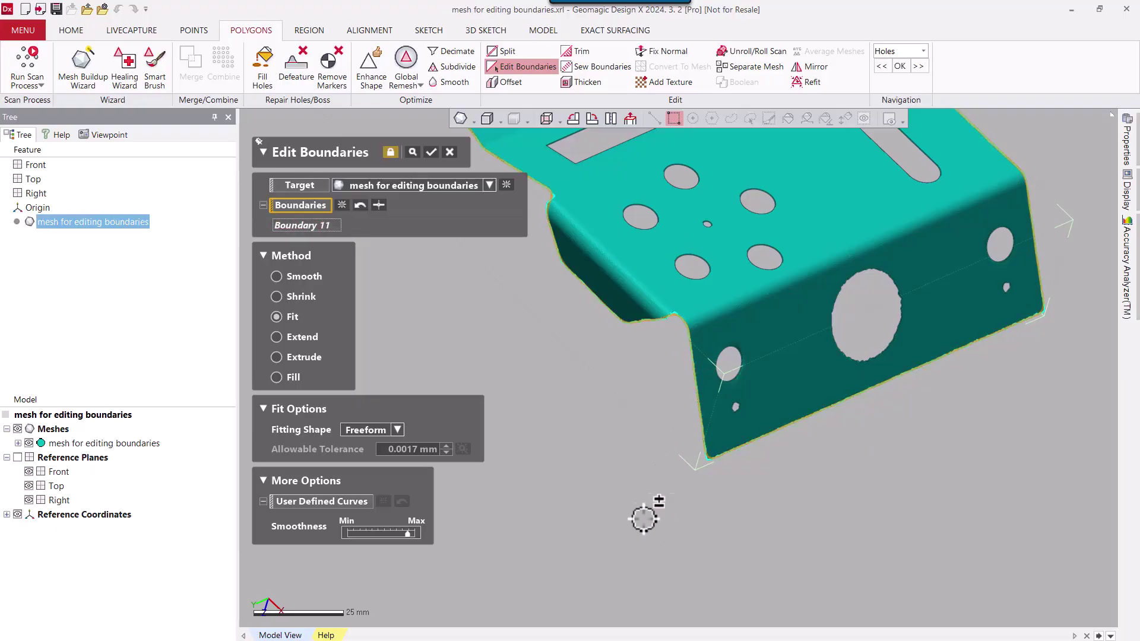
pyautogui.moveTo(408, 537); pyautogui.dragTo(392, 537)
pyautogui.scroll(8, 740, 439)
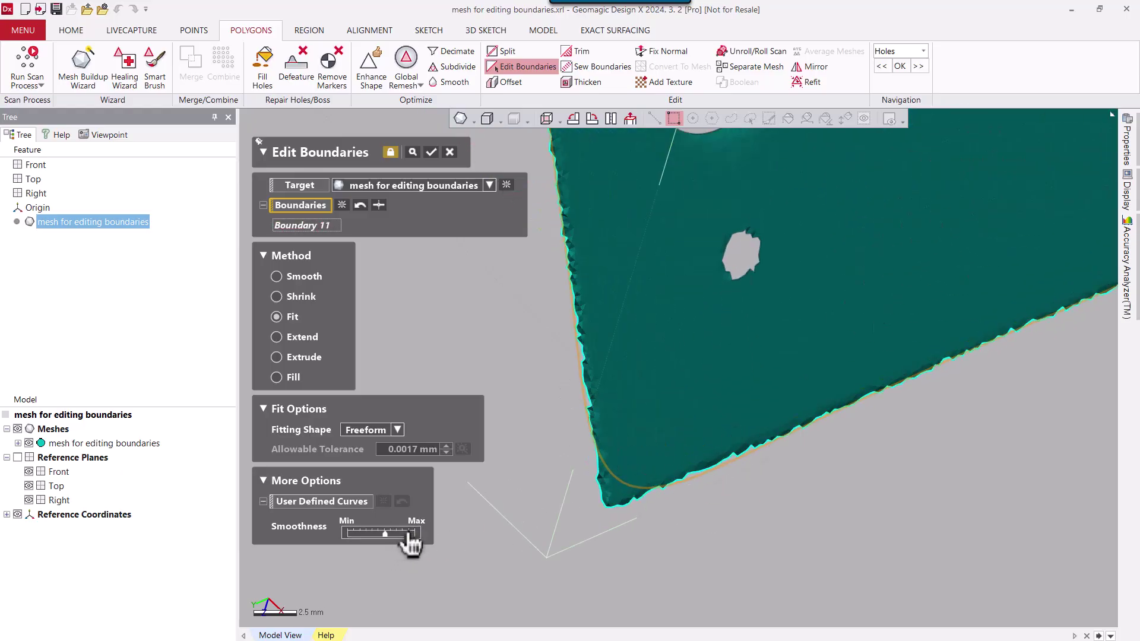
pyautogui.click(409, 534)
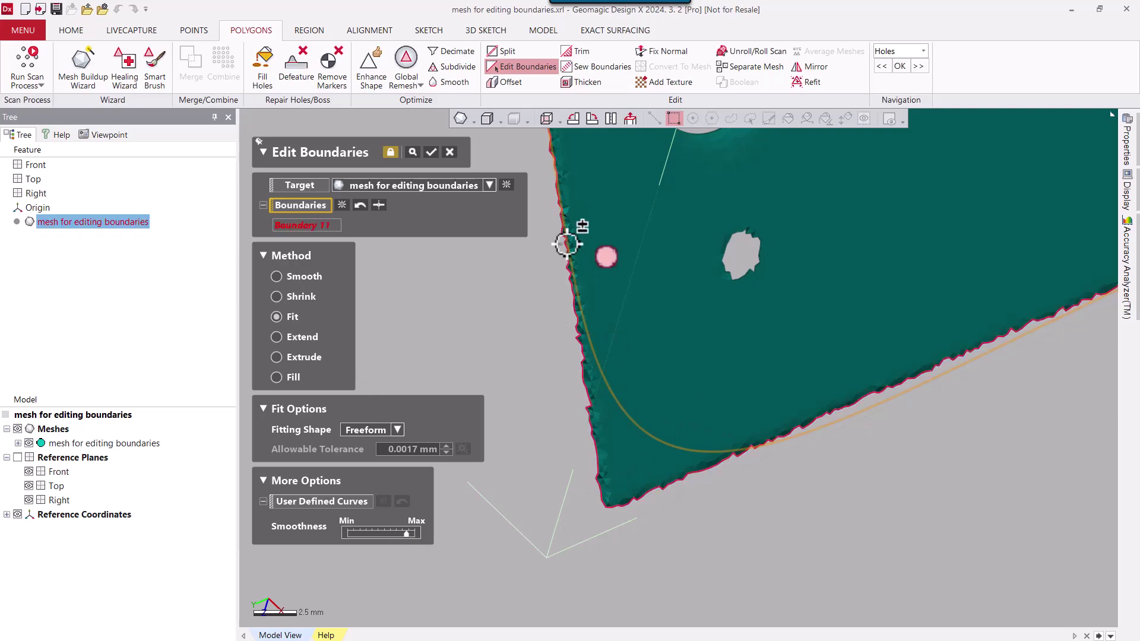
pyautogui.scroll(-3, 755, 458)
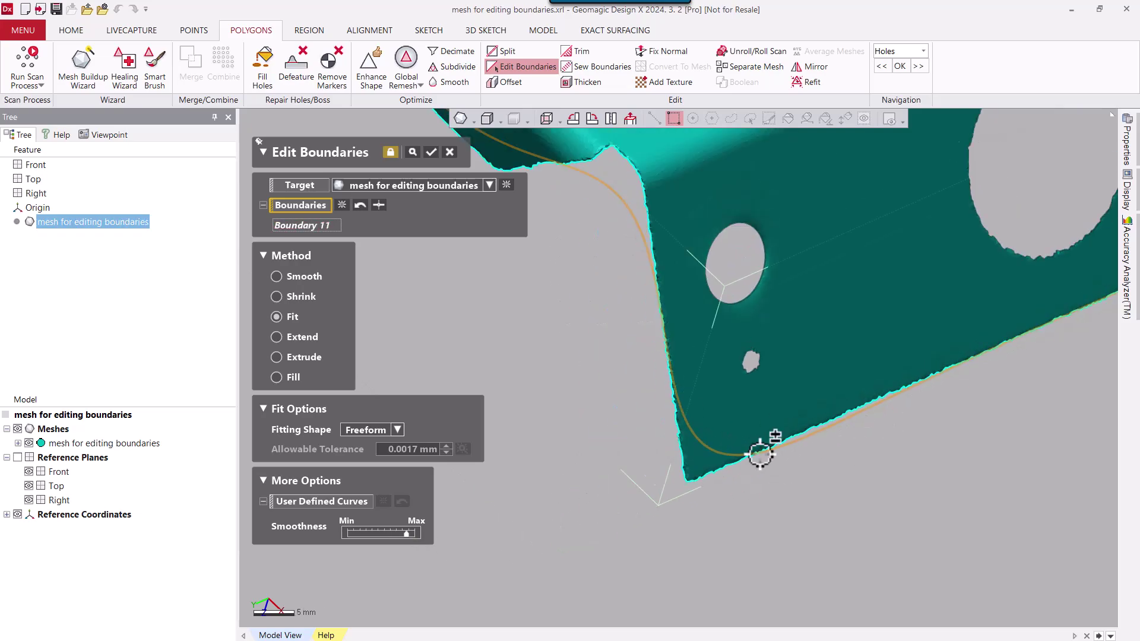
pyautogui.scroll(-1, 760, 455)
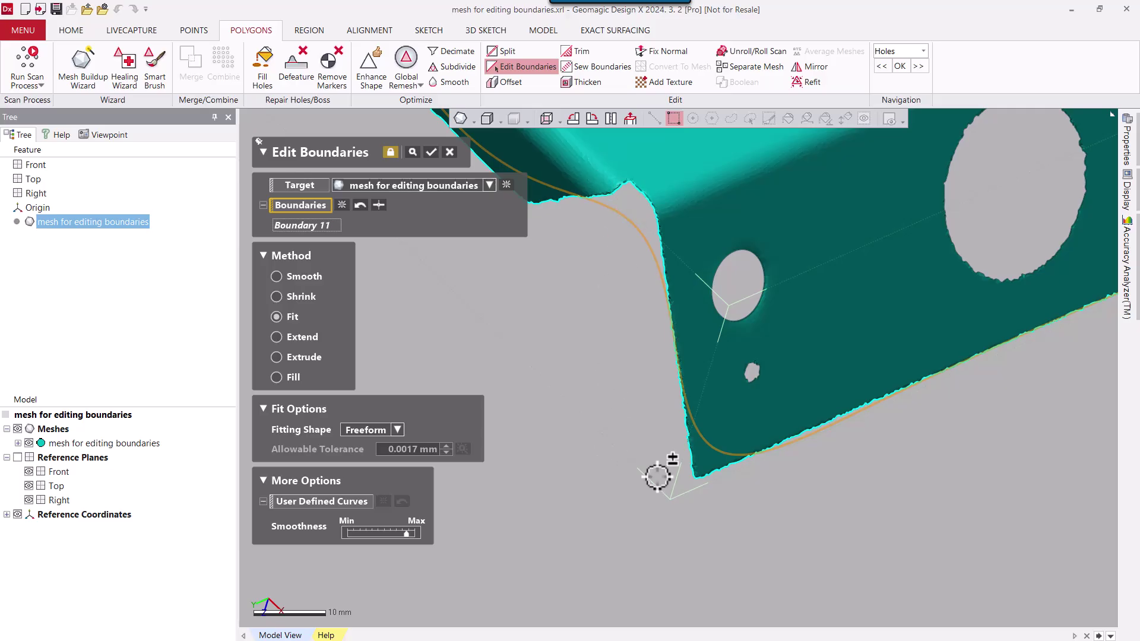
pyautogui.moveTo(657, 475); pyautogui.dragTo(611, 501, button='middle')
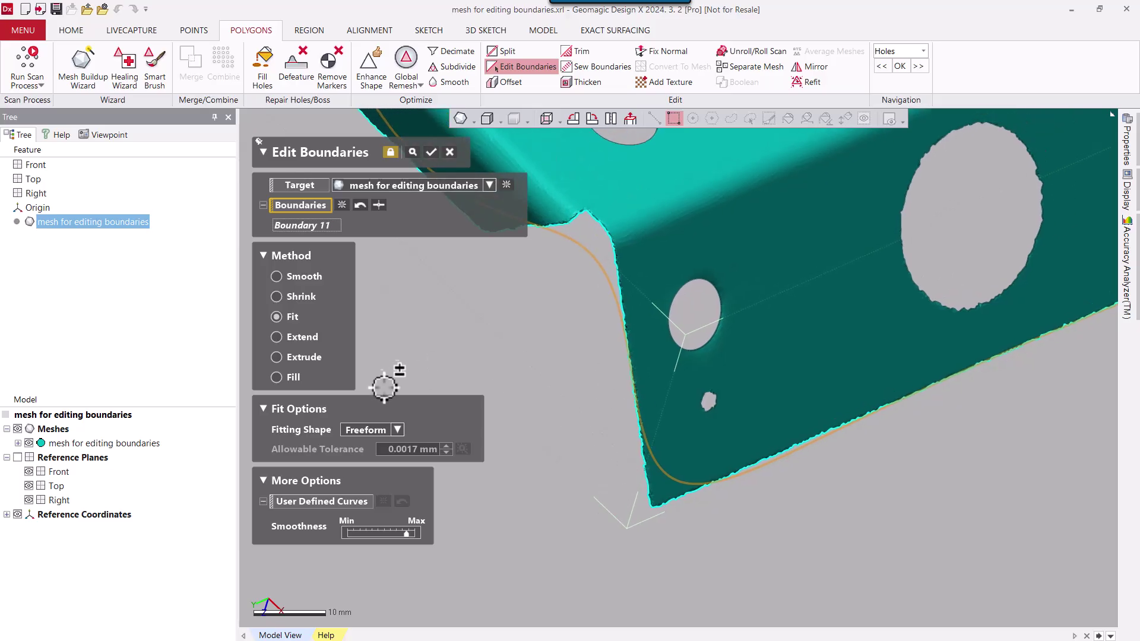
# Split the outer edge at the lower corner and the bottom-right corner
pyautogui.click(378, 206)
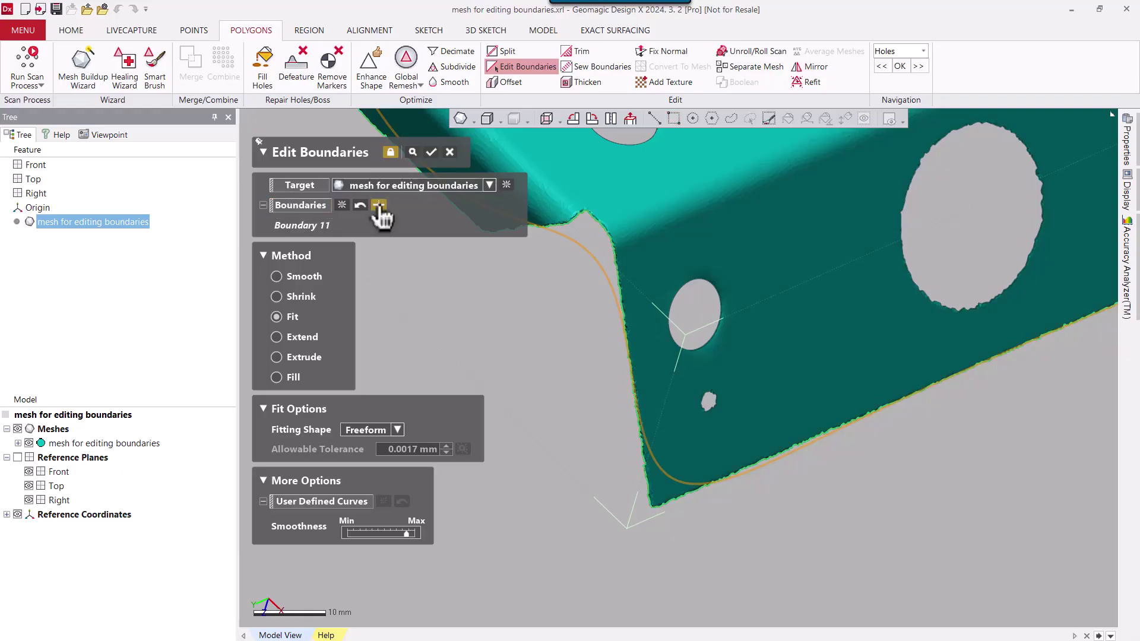
pyautogui.click(654, 506)
pyautogui.scroll(-3, 769, 519)
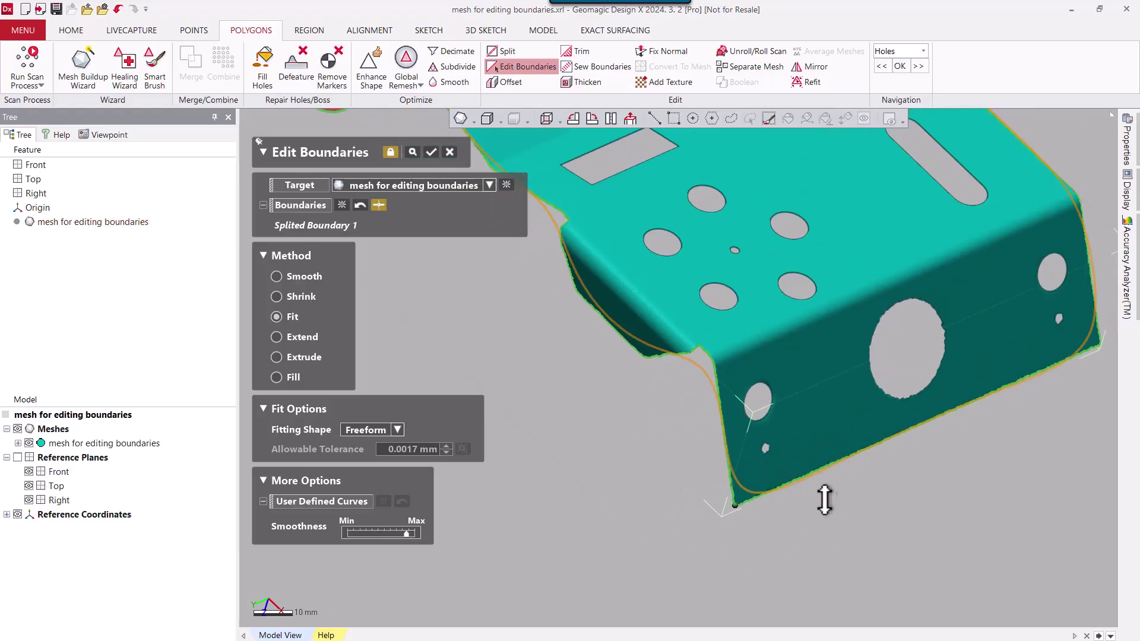
pyautogui.moveTo(769, 519); pyautogui.dragTo(935, 481, button='right')
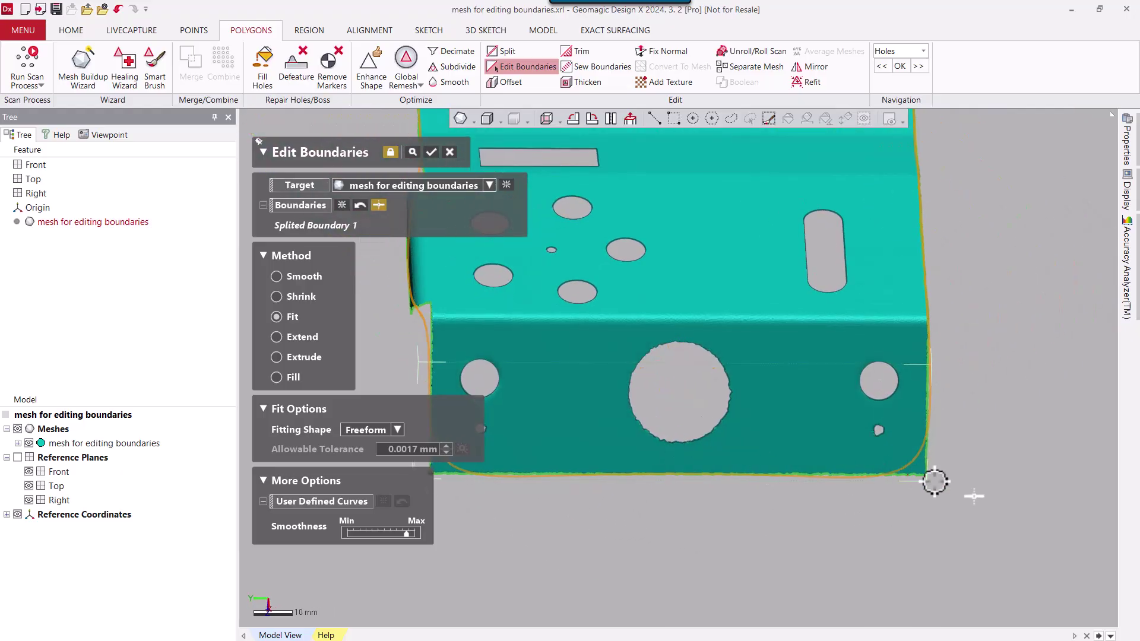
pyautogui.click(924, 475)
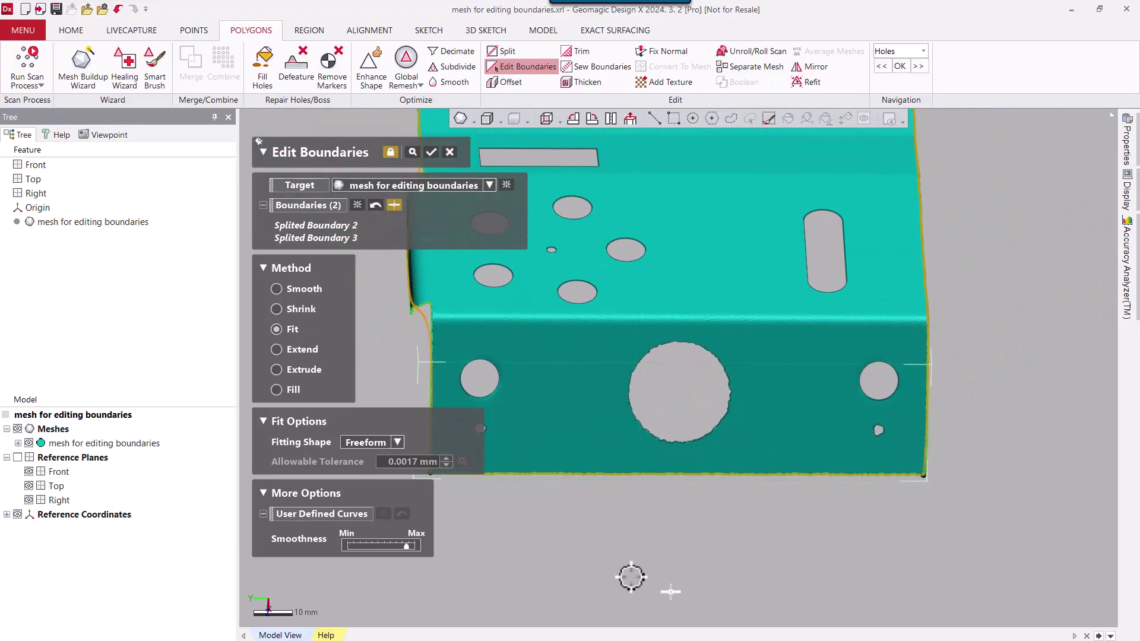
pyautogui.moveTo(631, 577); pyautogui.dragTo(738, 394, button='right')
pyautogui.scroll(3, 806, 446)
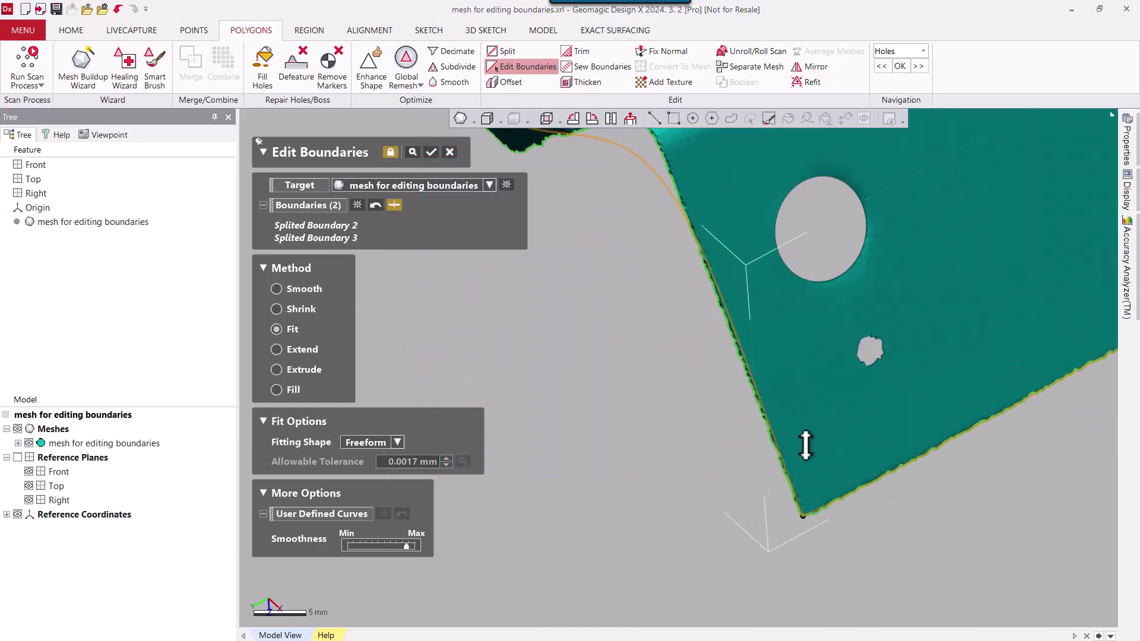
pyautogui.scroll(1, 819, 469)
pyautogui.scroll(-5, 786, 492)
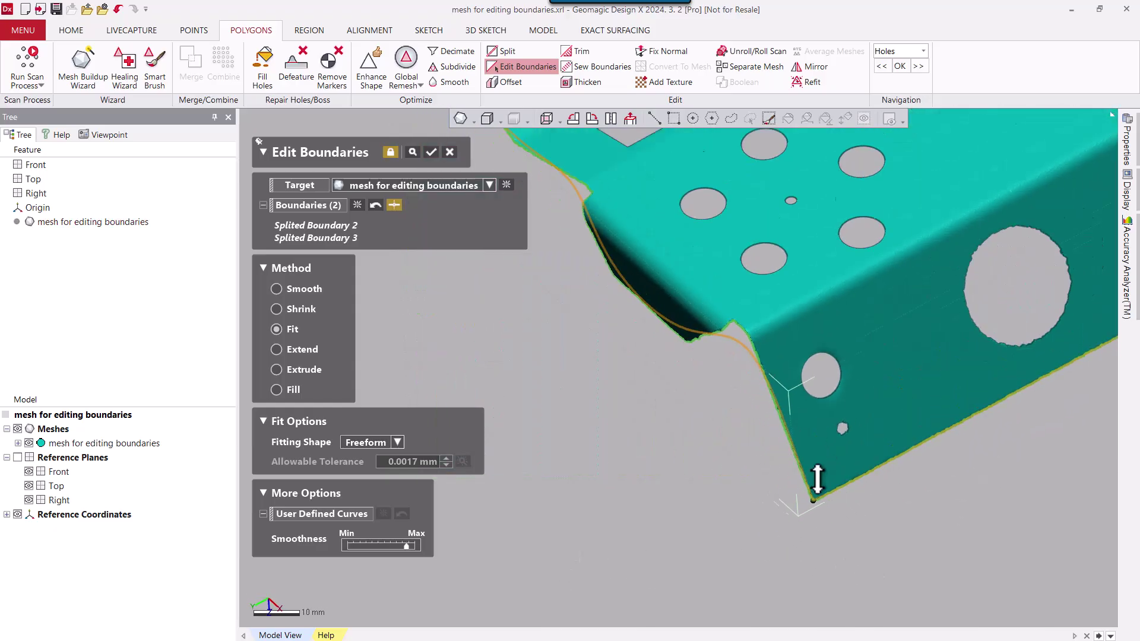
pyautogui.moveTo(817, 476); pyautogui.dragTo(611, 527, button='middle')
pyautogui.scroll(5, 682, 458)
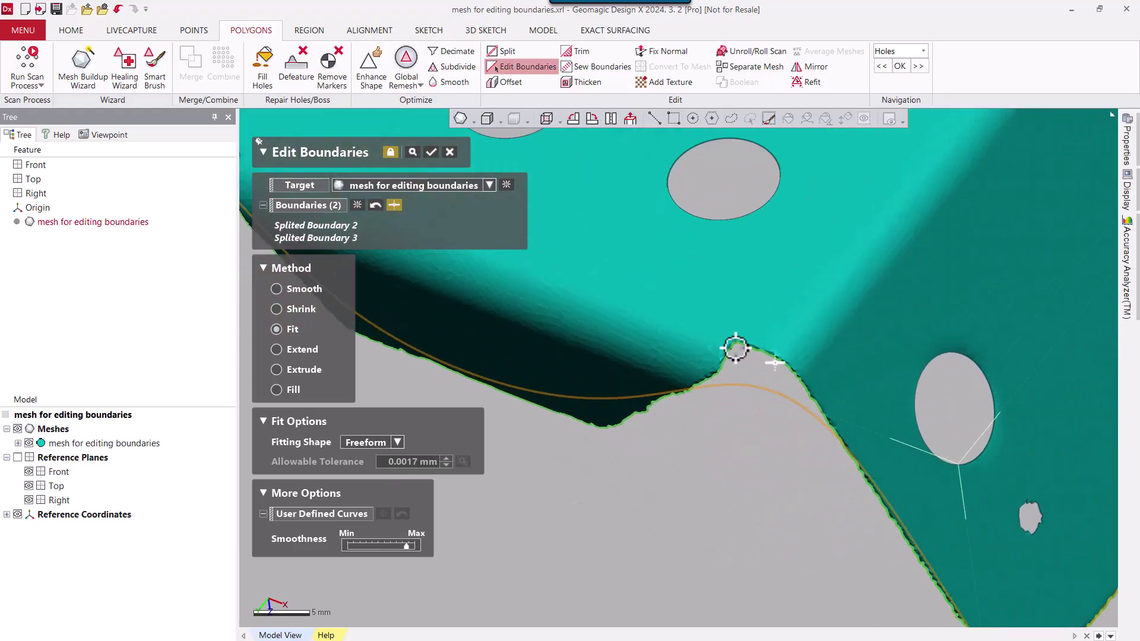
# Split the perimeter at five more sharp corners around the bend, giving seven boundaries
pyautogui.click(737, 344)
pyautogui.moveTo(574, 501); pyautogui.dragTo(716, 459, button='middle')
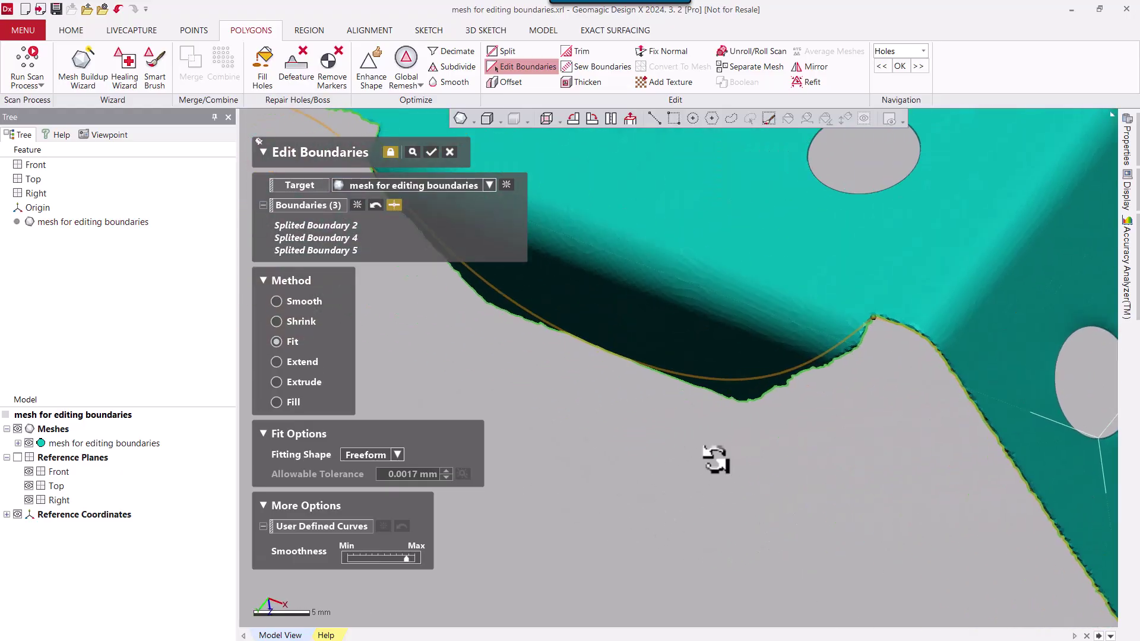
pyautogui.click(746, 404)
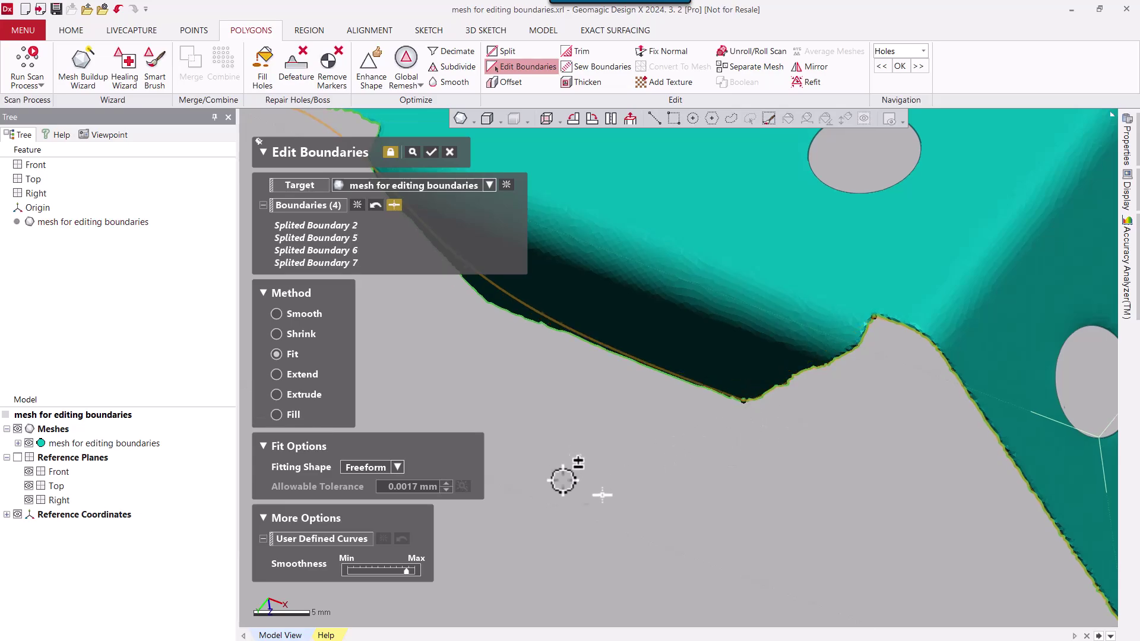
pyautogui.moveTo(562, 479); pyautogui.dragTo(748, 473, button='middle')
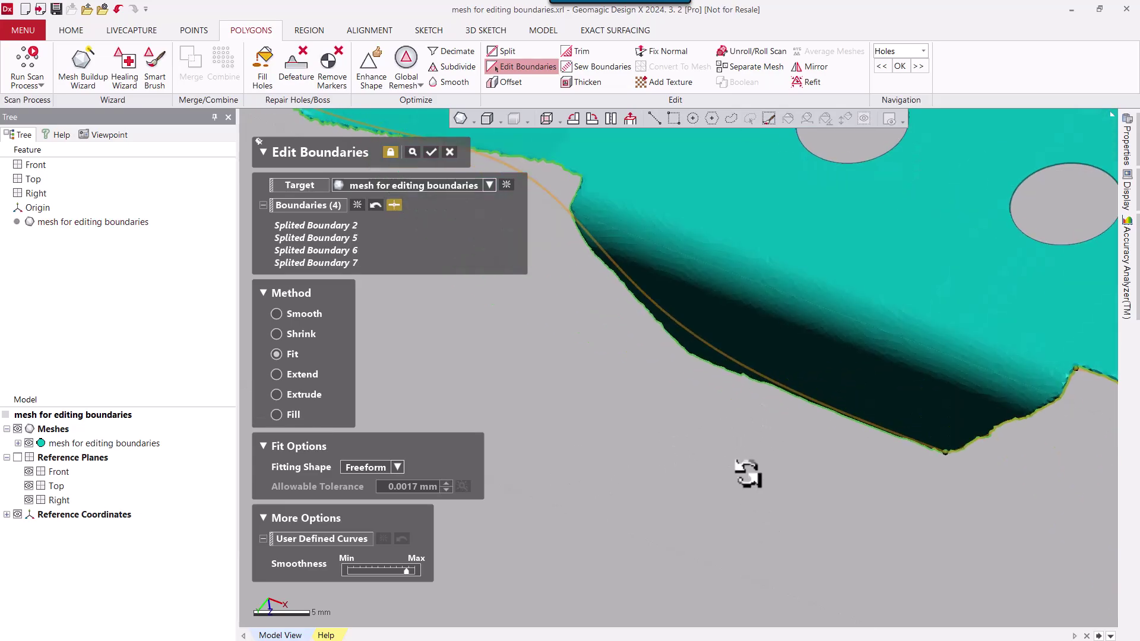
pyautogui.click(689, 355)
pyautogui.moveTo(633, 407); pyautogui.dragTo(728, 347, button='middle')
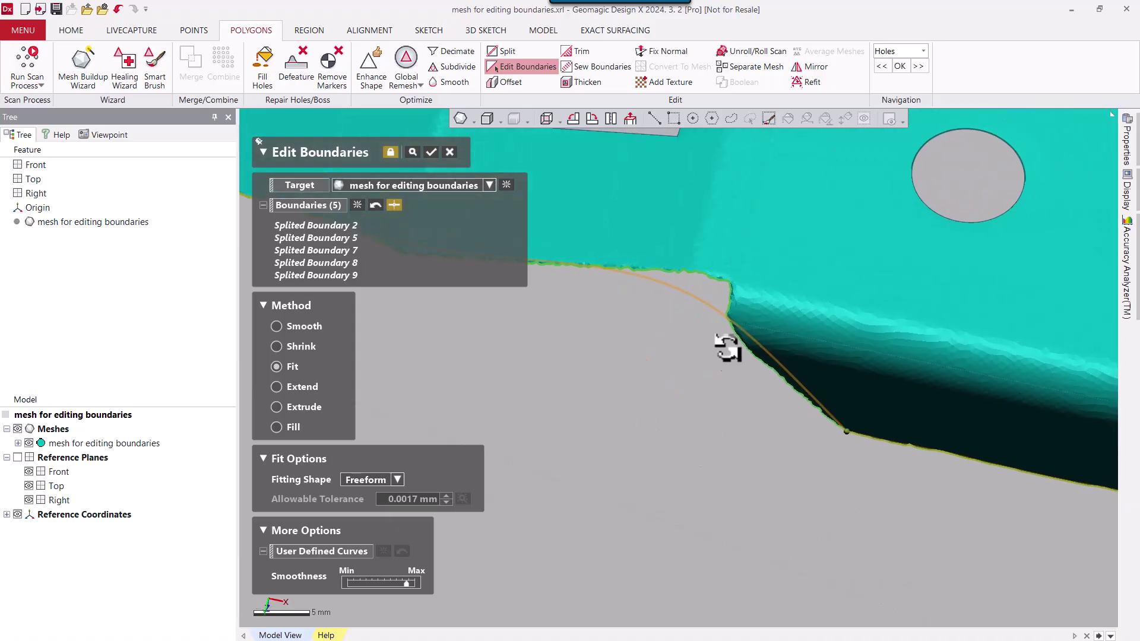
pyautogui.click(729, 313)
pyautogui.click(729, 282)
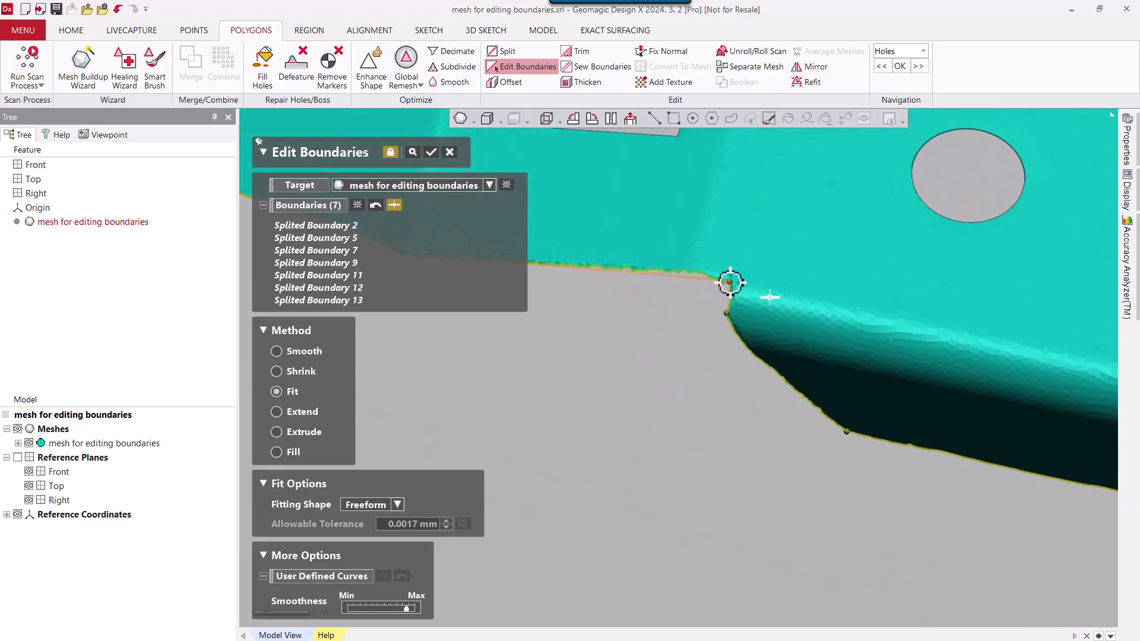
pyautogui.scroll(-6, 737, 309)
pyautogui.scroll(-2, 739, 336)
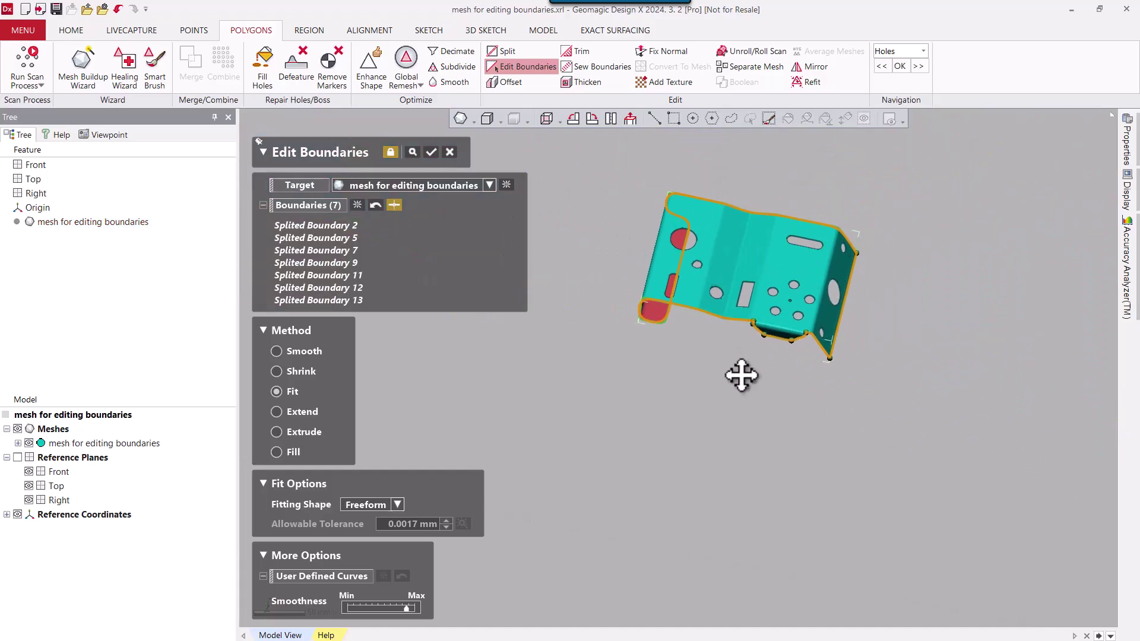
# Zoom in to review the bracket's freeform-fitted outer edges
pyautogui.scroll(6, 608, 286)
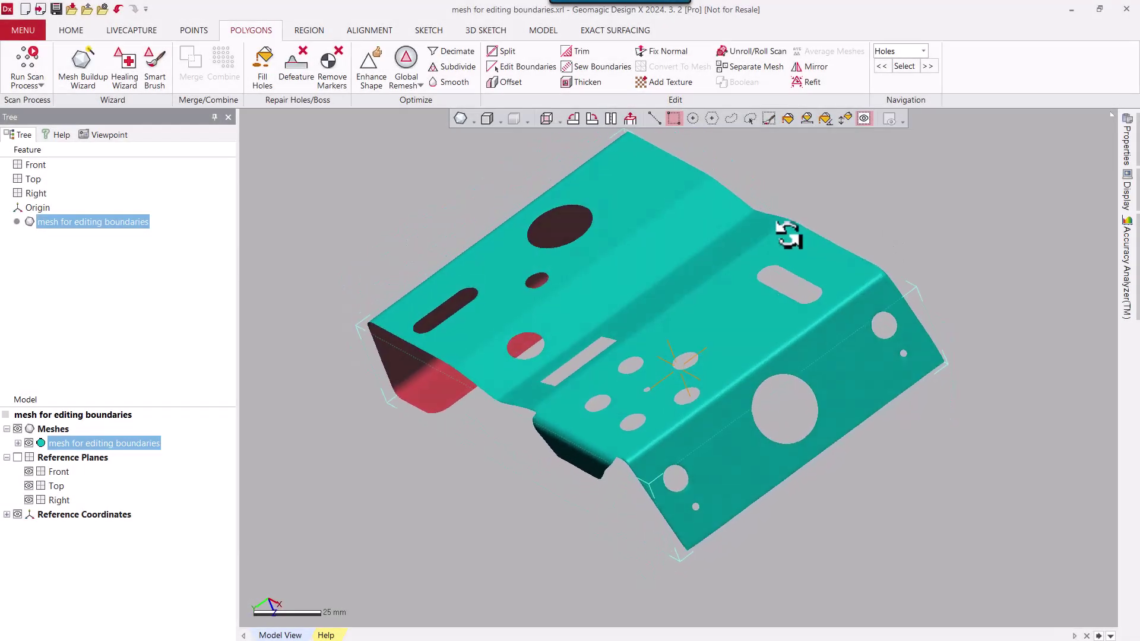
pyautogui.moveTo(789, 236); pyautogui.dragTo(545, 231, button='right')
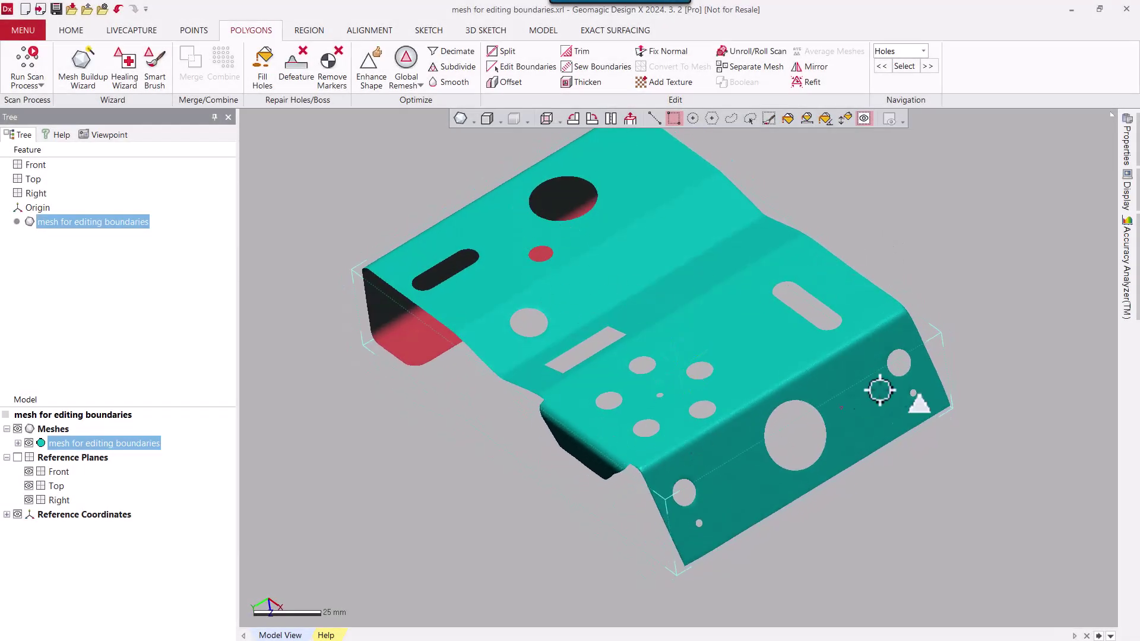
pyautogui.moveTo(611, 444); pyautogui.dragTo(756, 419, button='right')
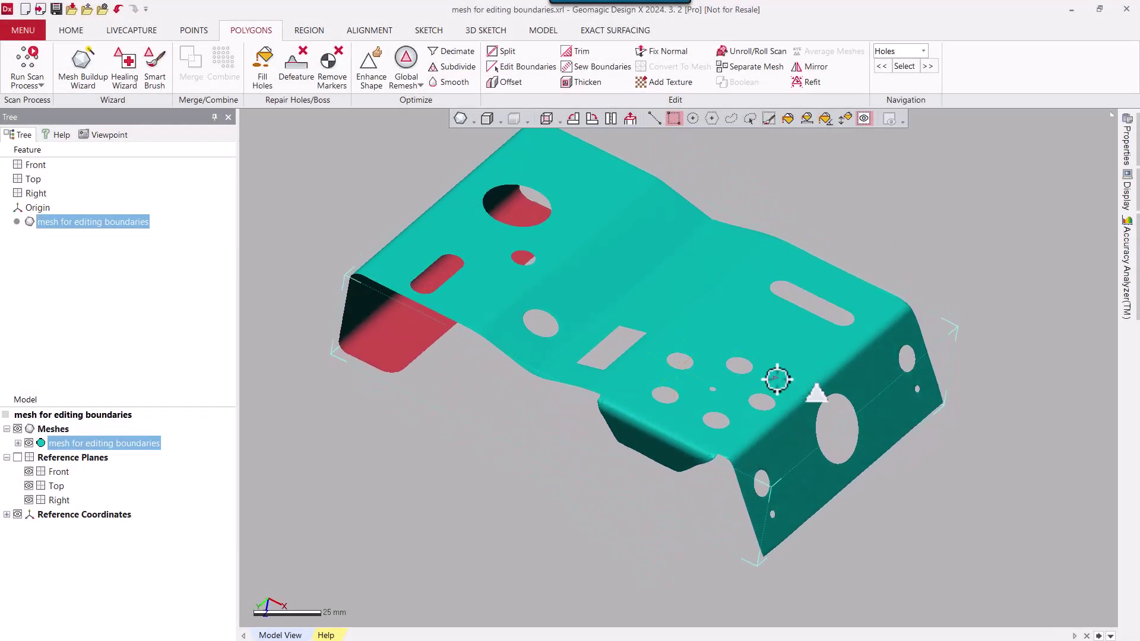
pyautogui.scroll(5, 774, 379)
pyautogui.moveTo(770, 375); pyautogui.dragTo(621, 478, button='right')
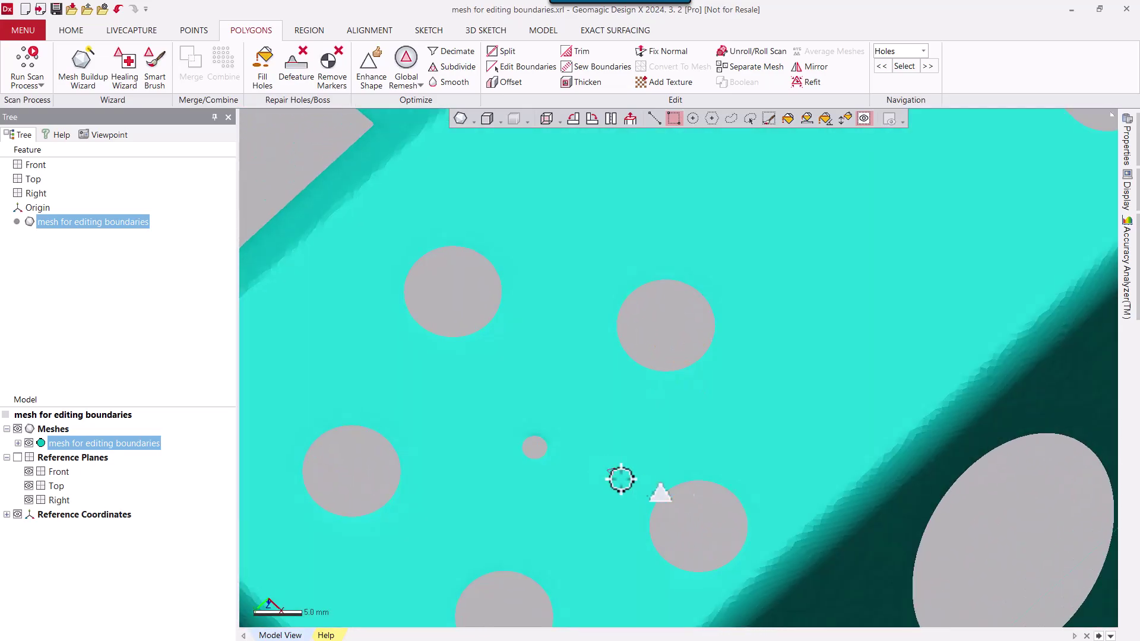
pyautogui.scroll(-5, 667, 382)
pyautogui.moveTo(667, 382)
pyautogui.mouseDown(button='right')
pyautogui.moveTo(522, 297)
pyautogui.moveTo(606, 476)
pyautogui.moveTo(545, 437)
pyautogui.moveTo(750, 338)
pyautogui.moveTo(534, 356)
pyautogui.moveTo(796, 380)
pyautogui.moveTo(898, 405)
pyautogui.moveTo(878, 412)
pyautogui.moveTo(793, 387)
pyautogui.moveTo(804, 318)
pyautogui.mouseUp(button='right')
pyautogui.scroll(-3, 675, 400)
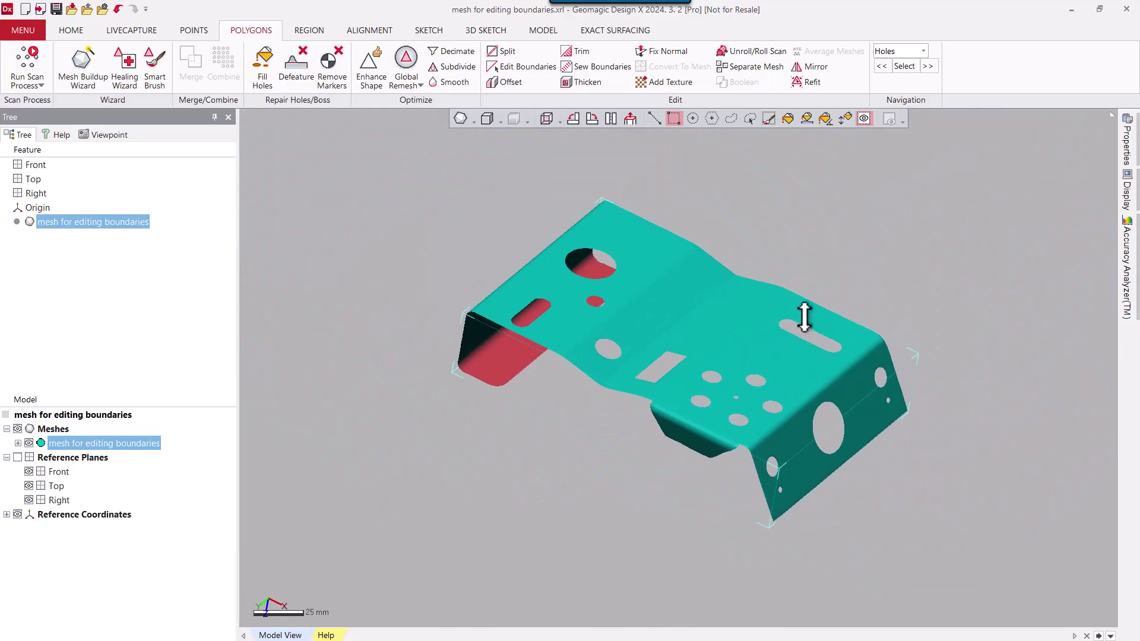